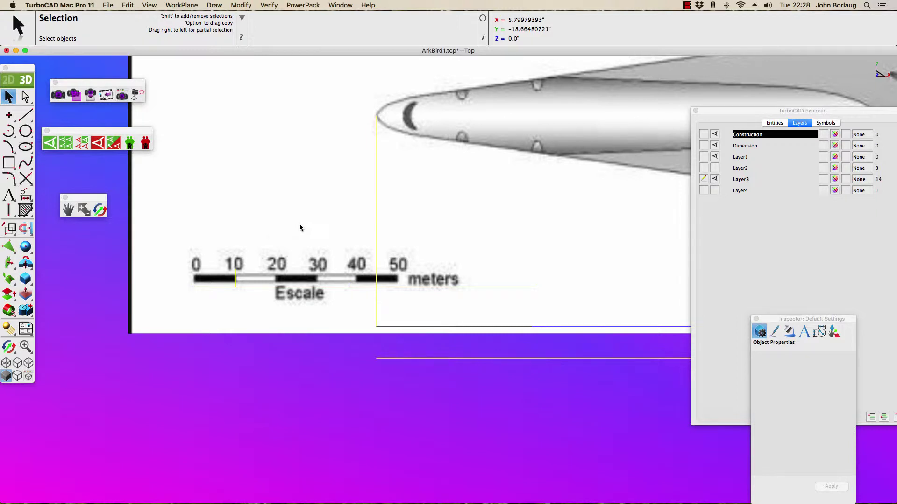
Zoom to the scale bar and select the blue reference line, which reads length 5.468750.
{"action": "scroll", "coordinate": [299, 228], "scroll_direction": "down", "scroll_amount": 3}
{"action": "scroll", "coordinate": [300, 227], "scroll_direction": "down", "scroll_amount": 3}
{"action": "scroll", "coordinate": [299, 227], "scroll_direction": "down", "scroll_amount": 2}
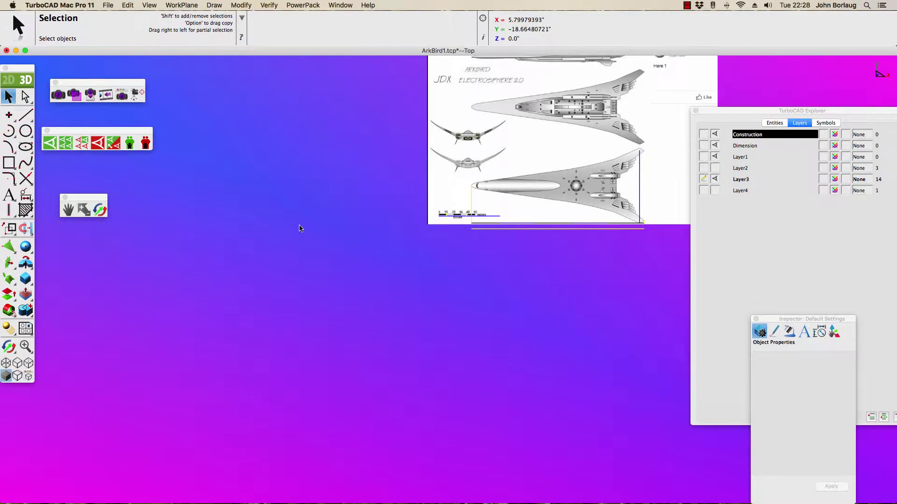
{"action": "scroll", "coordinate": [405, 221], "scroll_direction": "up", "scroll_amount": 2}
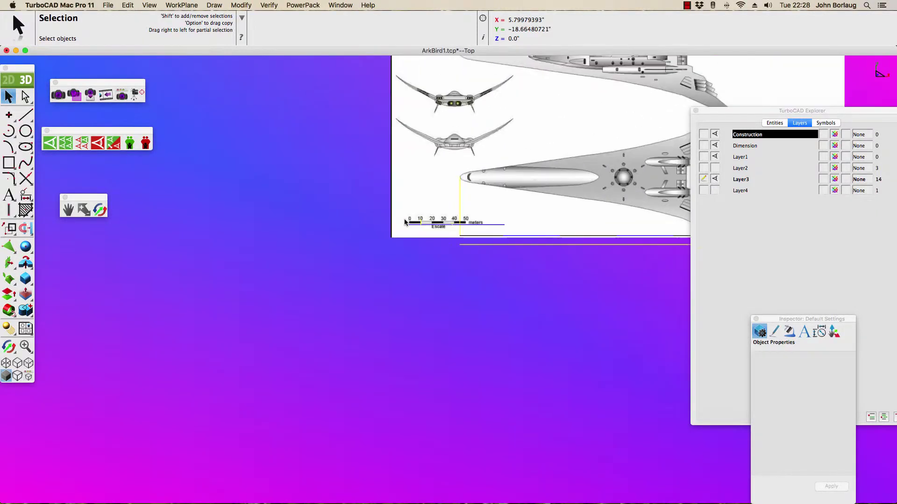
{"action": "scroll", "coordinate": [405, 222], "scroll_direction": "up", "scroll_amount": 3}
{"action": "scroll", "coordinate": [406, 222], "scroll_direction": "up", "scroll_amount": 3}
{"action": "scroll", "coordinate": [374, 245], "scroll_direction": "up", "scroll_amount": 2}
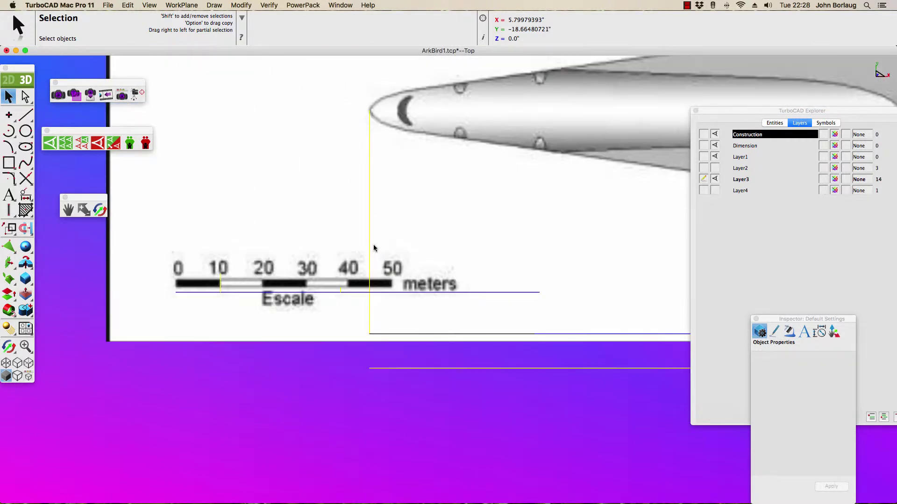
{"action": "left_click", "coordinate": [475, 292]}
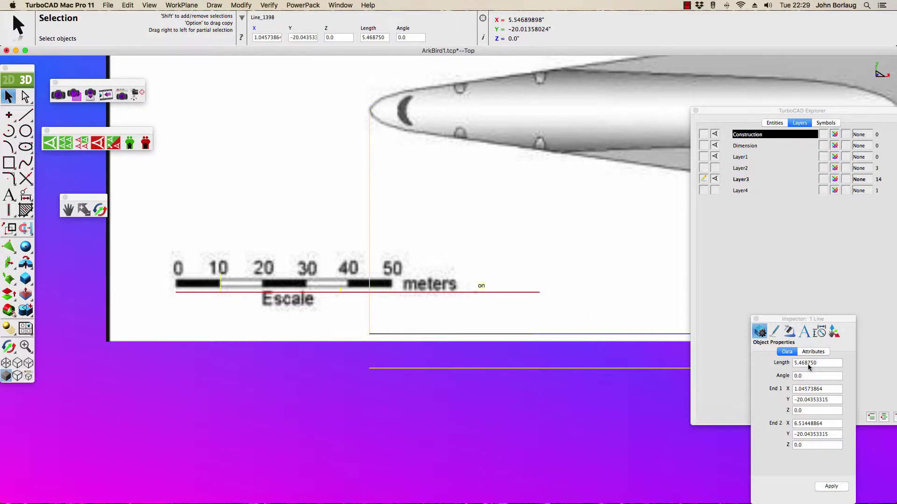
Select the reference picture and activate the Scale tool from the Modify flyout.
{"action": "left_click", "coordinate": [76, 311]}
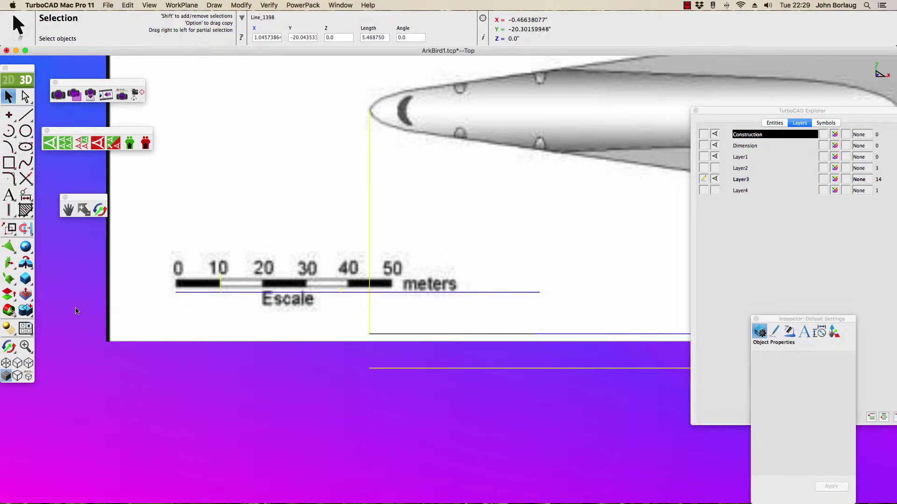
{"action": "left_click", "coordinate": [111, 340]}
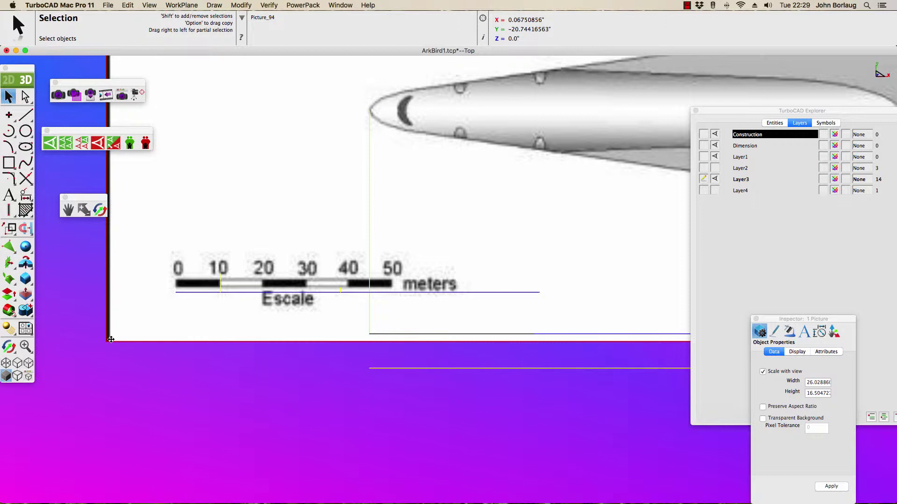
{"action": "left_click", "coordinate": [10, 229]}
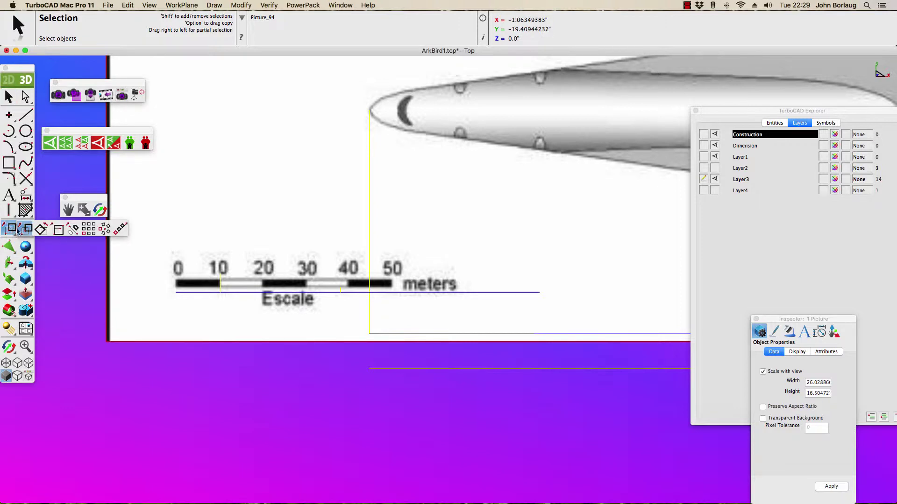
{"action": "left_click", "coordinate": [57, 231]}
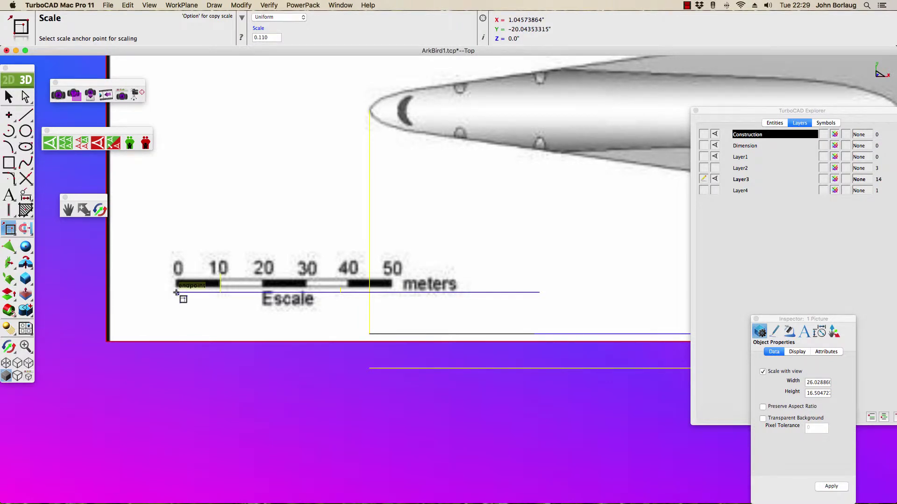
Scale the picture by 8.1423649, anchored at the scale bar's left end, 10 mark to the blue line's end.
{"action": "left_click", "coordinate": [176, 293]}
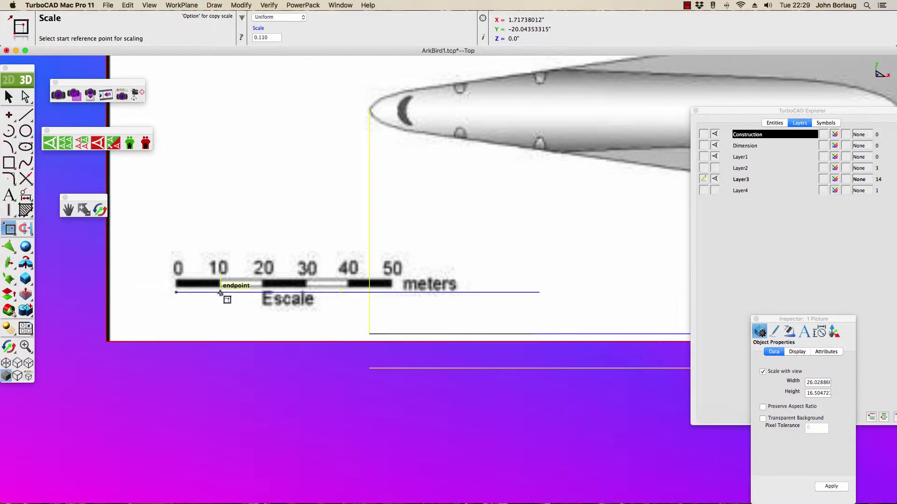
{"action": "left_click", "coordinate": [220, 293]}
{"action": "left_click", "coordinate": [540, 294]}
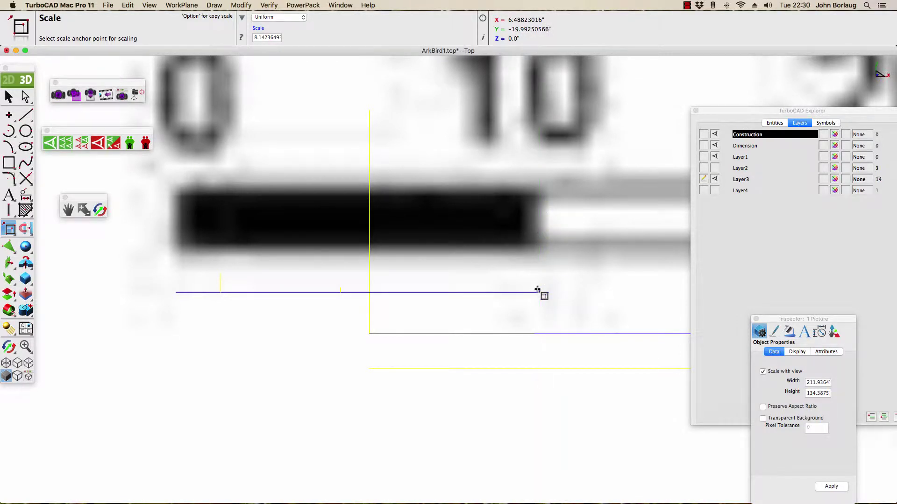
{"action": "scroll", "coordinate": [537, 290], "scroll_direction": "down", "scroll_amount": 2}
{"action": "scroll", "coordinate": [538, 290], "scroll_direction": "down", "scroll_amount": 2}
{"action": "scroll", "coordinate": [537, 290], "scroll_direction": "down", "scroll_amount": 2}
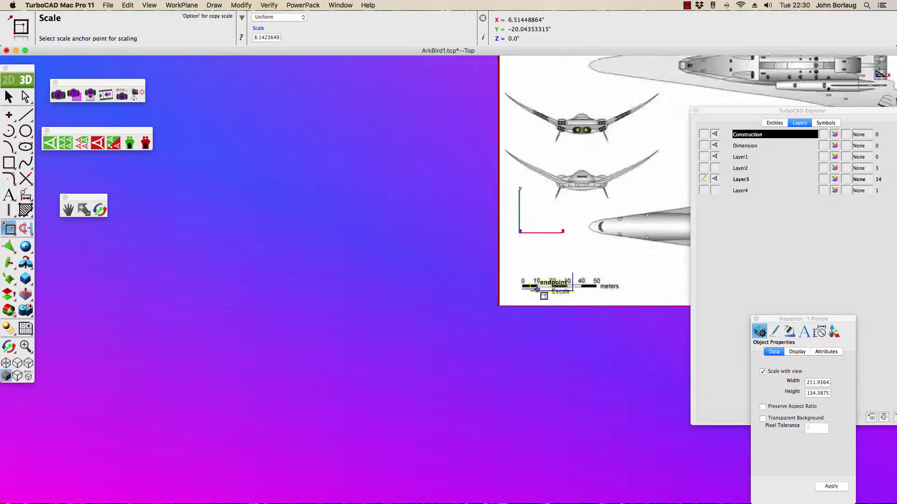
{"action": "scroll", "coordinate": [538, 290], "scroll_direction": "down", "scroll_amount": 1}
{"action": "scroll", "coordinate": [538, 290], "scroll_direction": "down", "scroll_amount": 2}
{"action": "scroll", "coordinate": [538, 290], "scroll_direction": "down", "scroll_amount": 2}
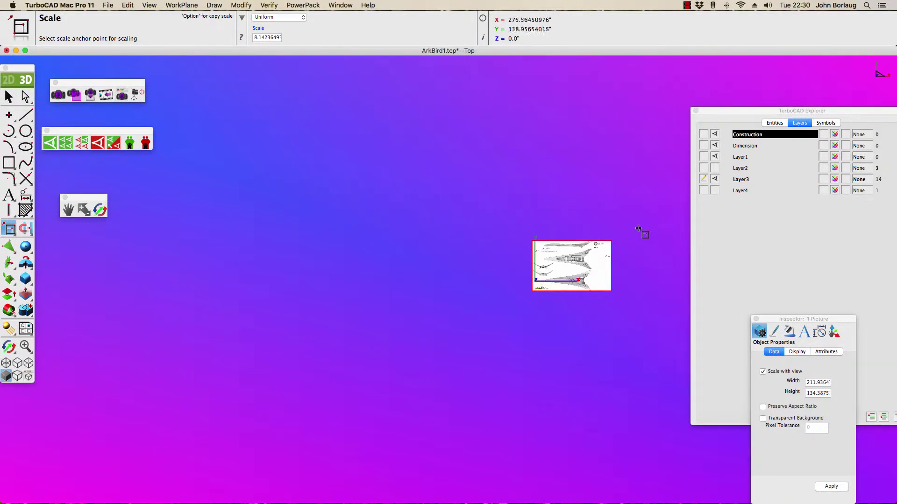
{"action": "scroll", "coordinate": [639, 228], "scroll_direction": "up", "scroll_amount": 2}
{"action": "scroll", "coordinate": [639, 228], "scroll_direction": "up", "scroll_amount": 2}
{"action": "scroll", "coordinate": [640, 229], "scroll_direction": "up", "scroll_amount": 1}
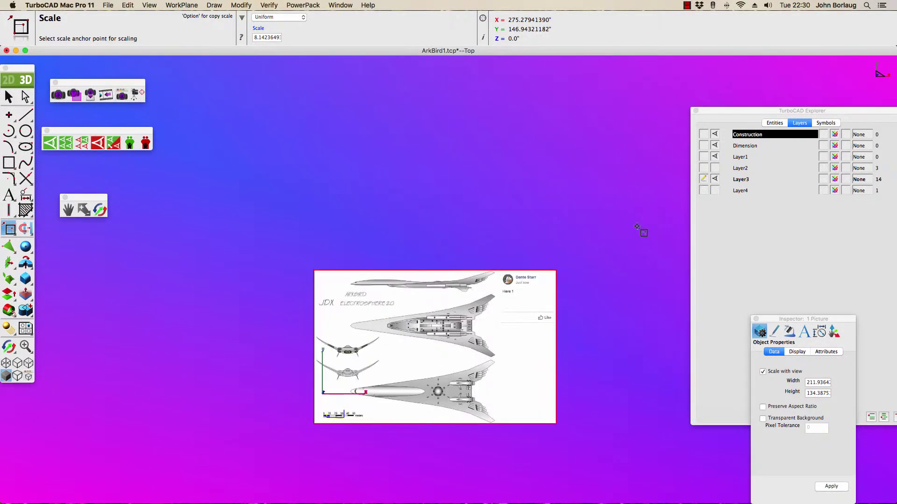
Move the picture by 211.936, -134.3875 and make Construction the active layer.
{"action": "left_click", "coordinate": [8, 96]}
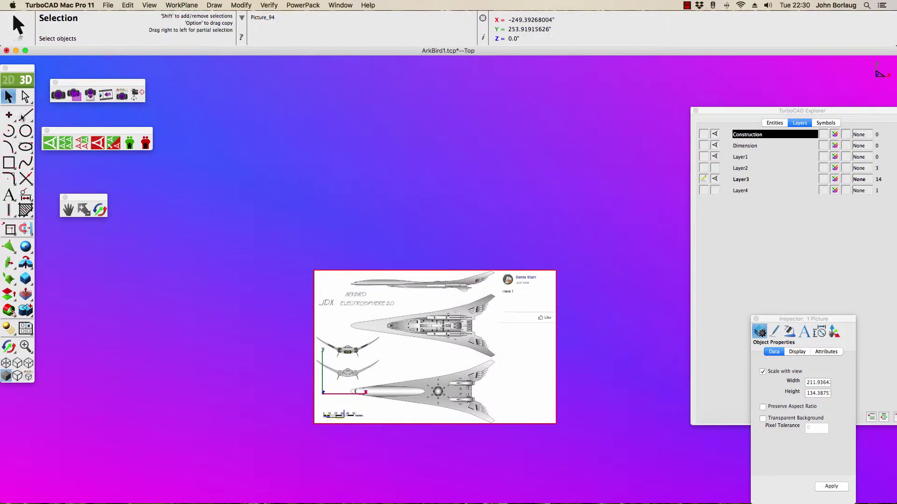
{"action": "left_click", "coordinate": [196, 240]}
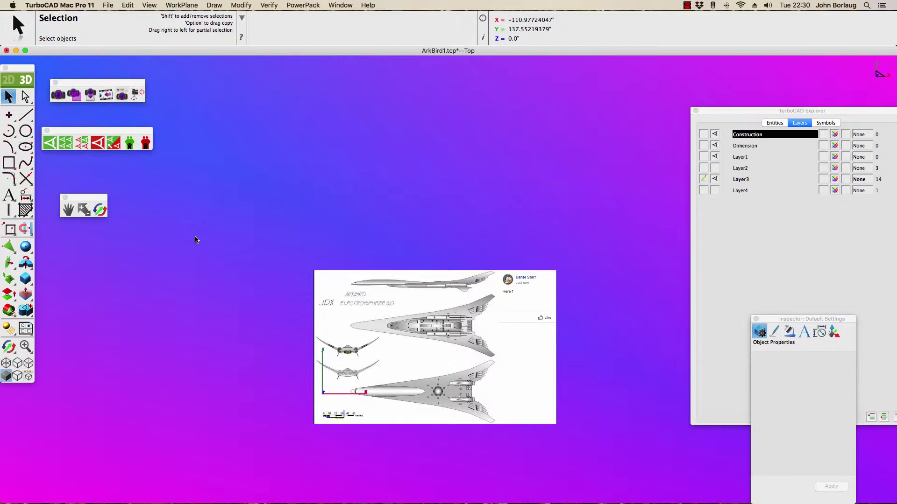
{"action": "left_click", "coordinate": [316, 273]}
{"action": "left_click", "coordinate": [9, 230]}
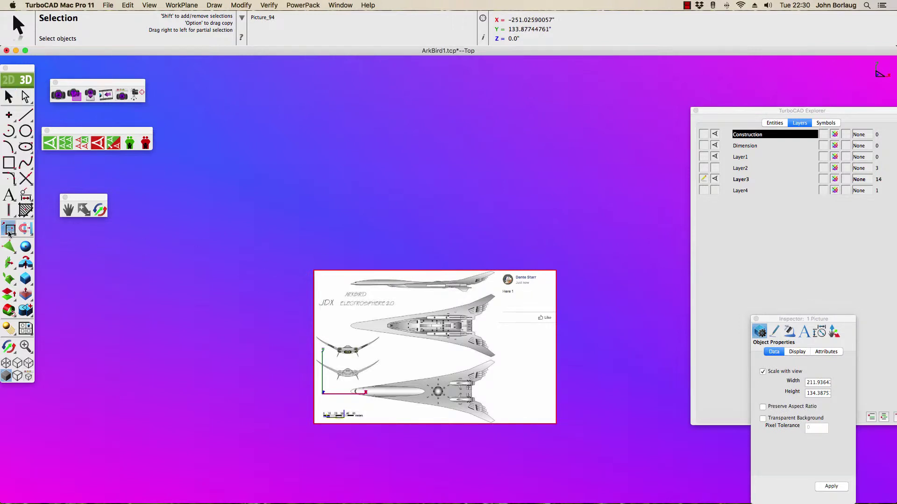
{"action": "left_click", "coordinate": [26, 232]}
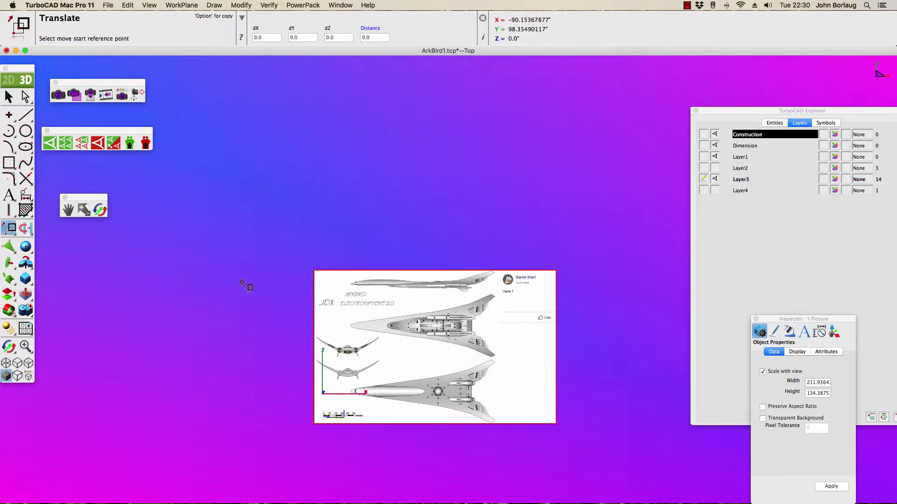
{"action": "left_click", "coordinate": [313, 272]}
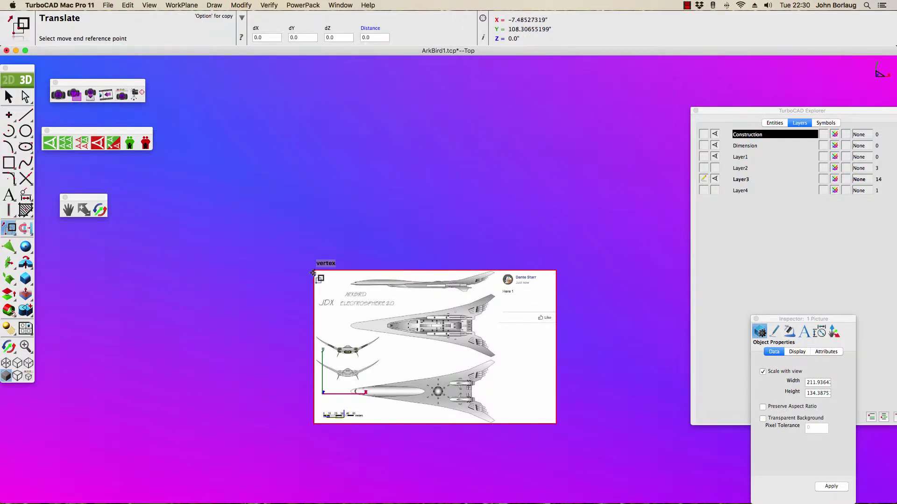
{"action": "left_click", "coordinate": [556, 423]}
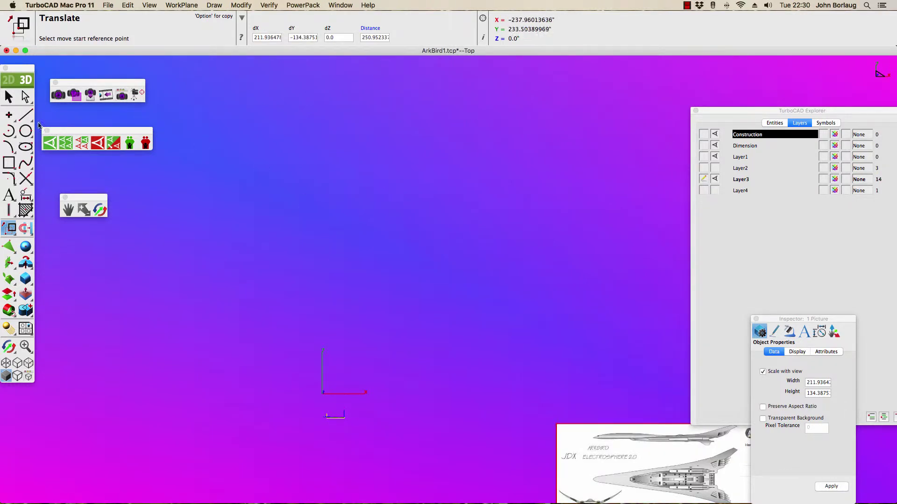
{"action": "left_click", "coordinate": [9, 97]}
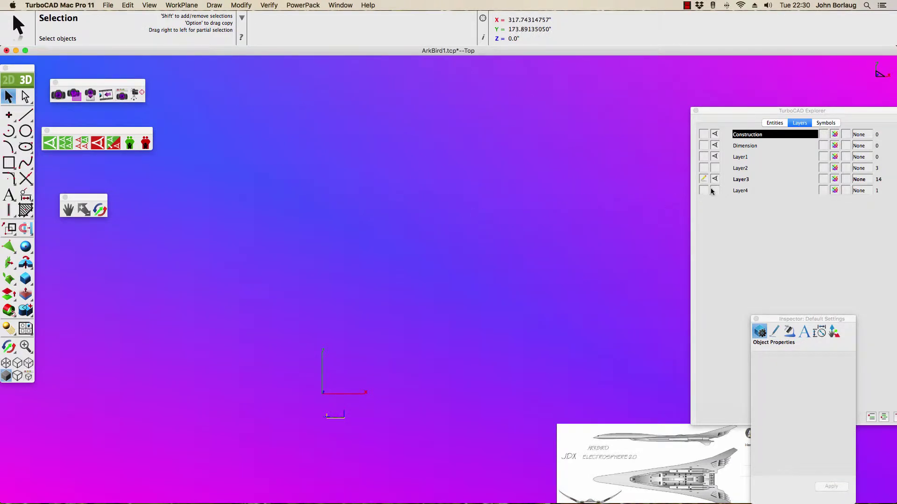
{"action": "left_click", "coordinate": [704, 135]}
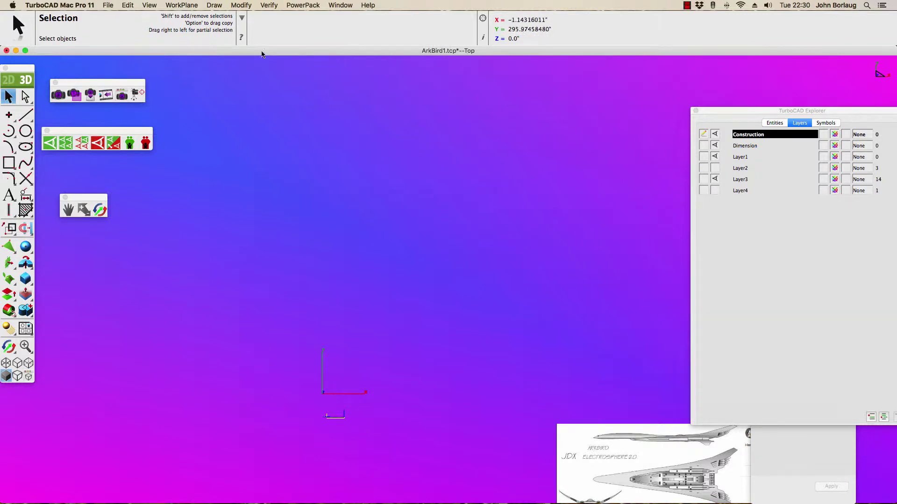
Start a File Import with SketchUp chosen as the import type.
{"action": "left_click", "coordinate": [108, 6]}
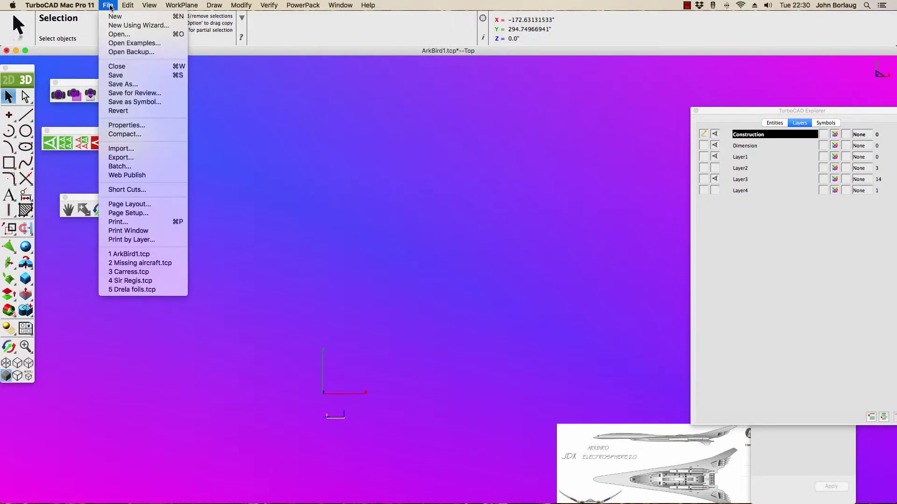
{"action": "left_click", "coordinate": [134, 150]}
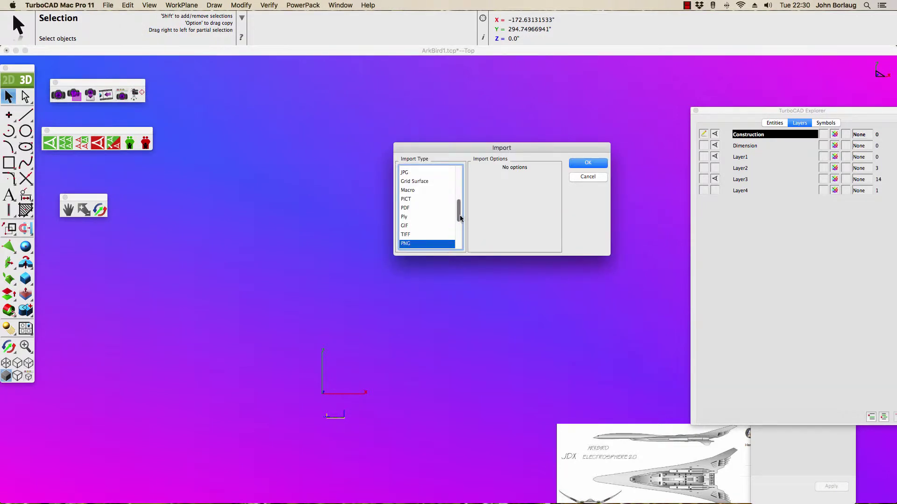
{"action": "left_click_drag", "start_coordinate": [460, 210], "coordinate": [458, 195]}
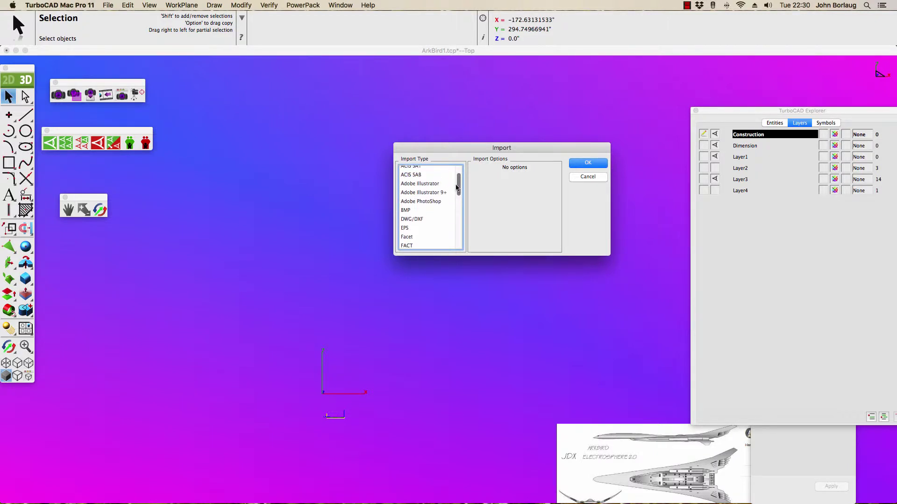
{"action": "mouse_move", "coordinate": [458, 195]}
{"action": "left_mouse_down"}
{"action": "mouse_move", "coordinate": [454, 181]}
{"action": "mouse_move", "coordinate": [451, 202]}
{"action": "left_mouse_up"}
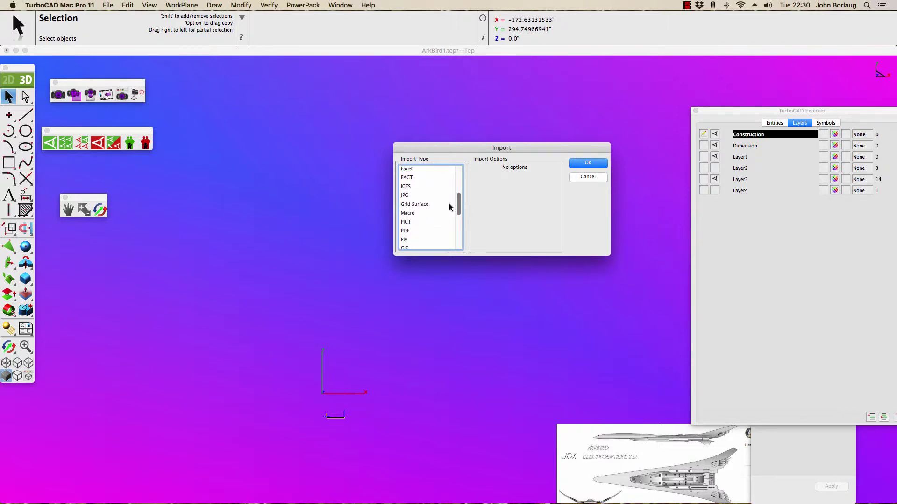
{"action": "scroll", "coordinate": [450, 203], "scroll_direction": "down", "scroll_amount": 3}
{"action": "type", "text": "png"}
{"action": "scroll", "coordinate": [447, 218], "scroll_direction": "down", "scroll_amount": 4}
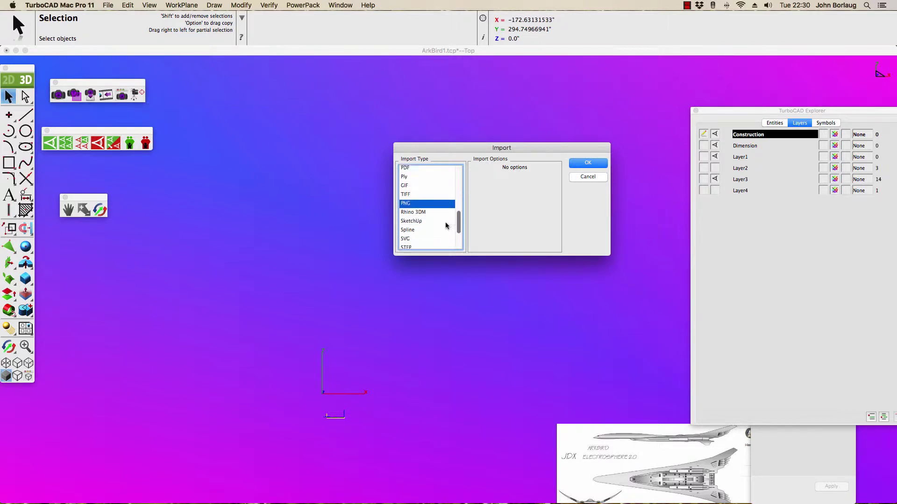
{"action": "left_click", "coordinate": [411, 217]}
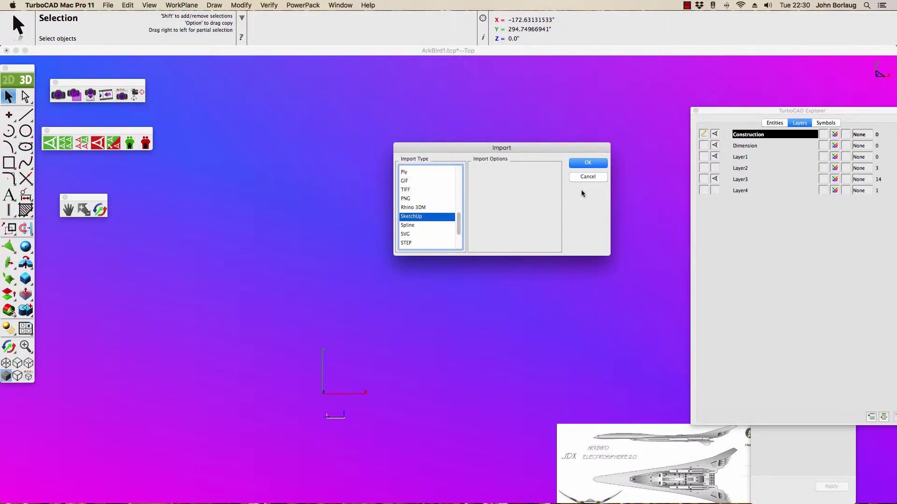
{"action": "left_click", "coordinate": [583, 166]}
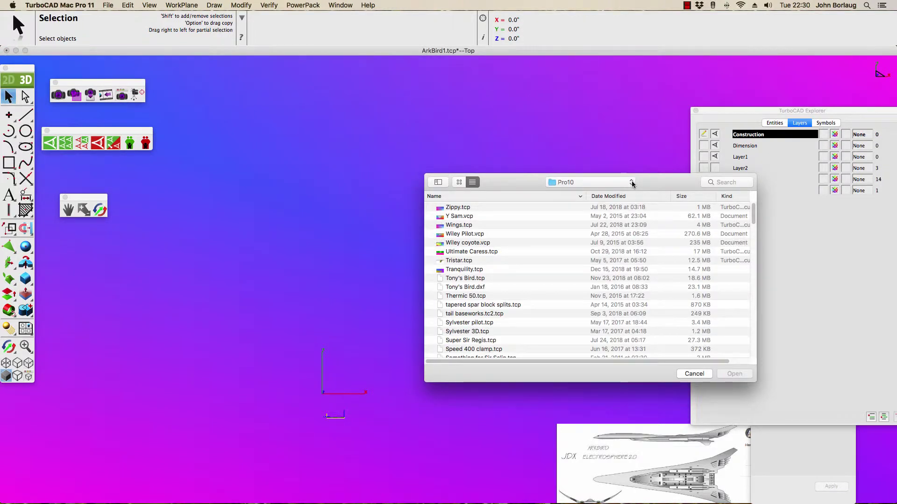
Import Arkbird.skp from the Desktop folder into the drawing.
{"action": "left_click", "coordinate": [632, 187]}
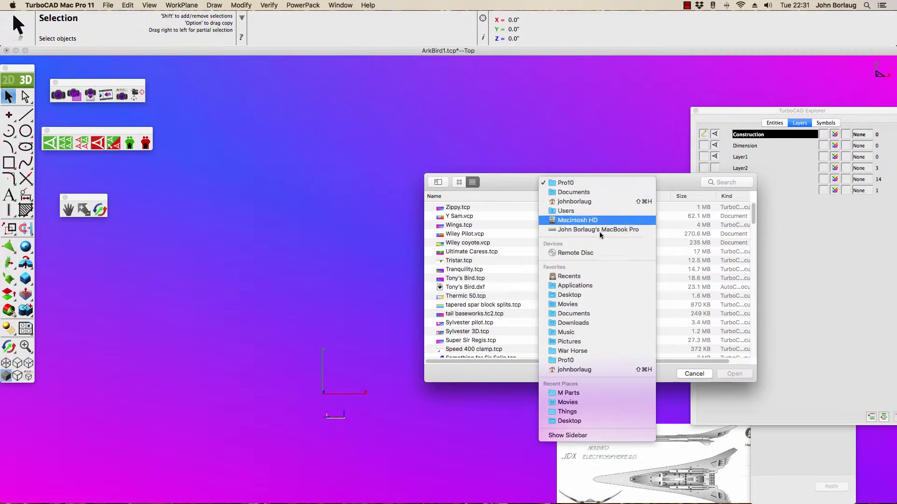
{"action": "left_click", "coordinate": [583, 286]}
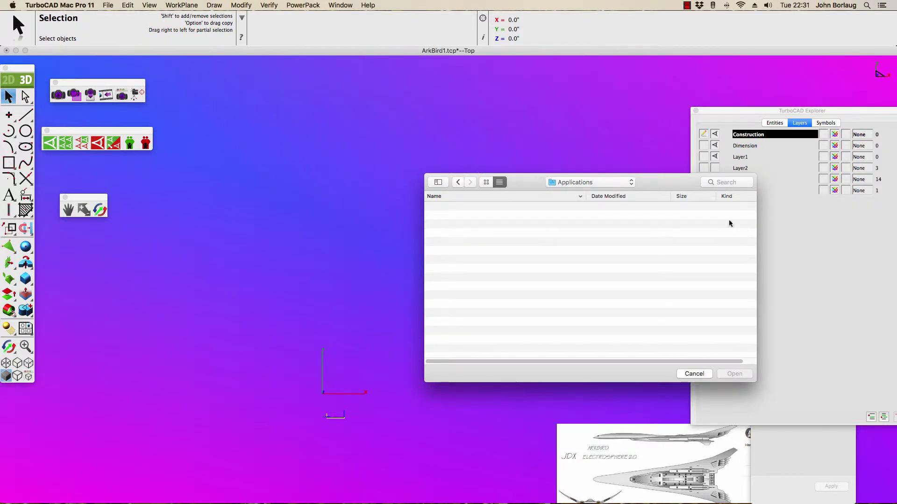
{"action": "left_click", "coordinate": [630, 187]}
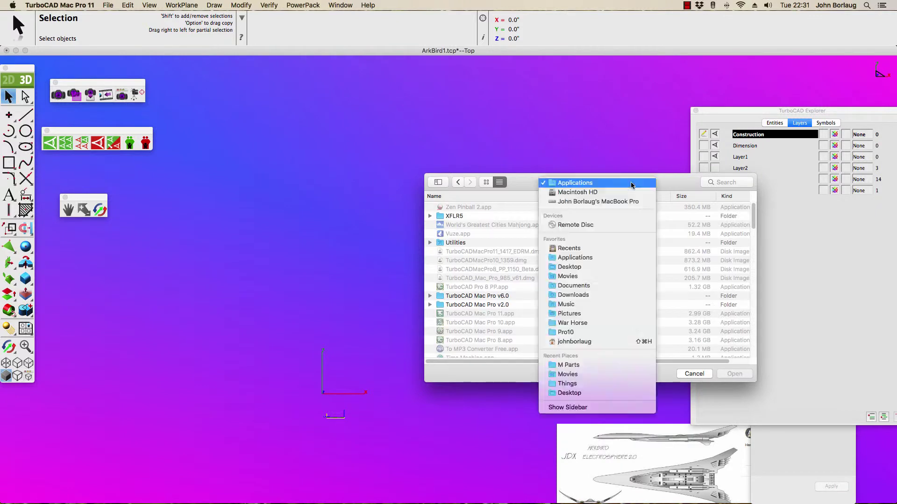
{"action": "left_click", "coordinate": [574, 266]}
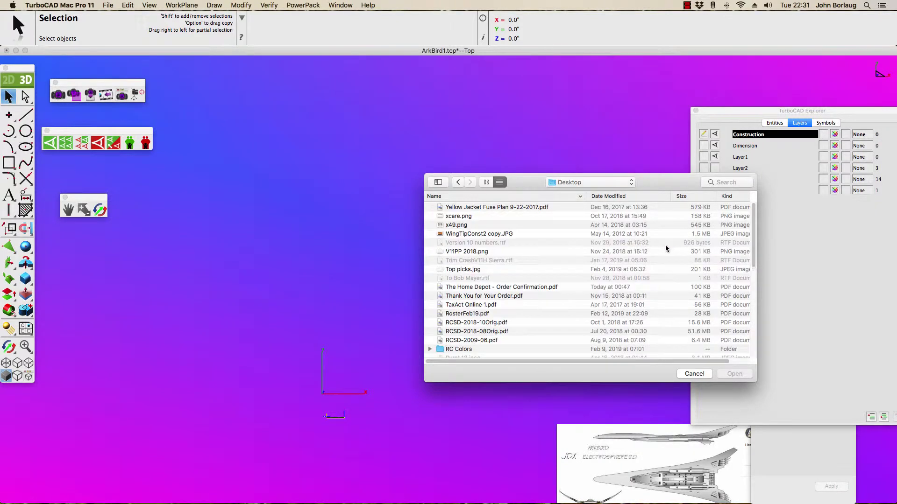
{"action": "scroll", "coordinate": [751, 259], "scroll_direction": "down", "scroll_amount": 1}
{"action": "left_click_drag", "start_coordinate": [751, 258], "coordinate": [735, 343]}
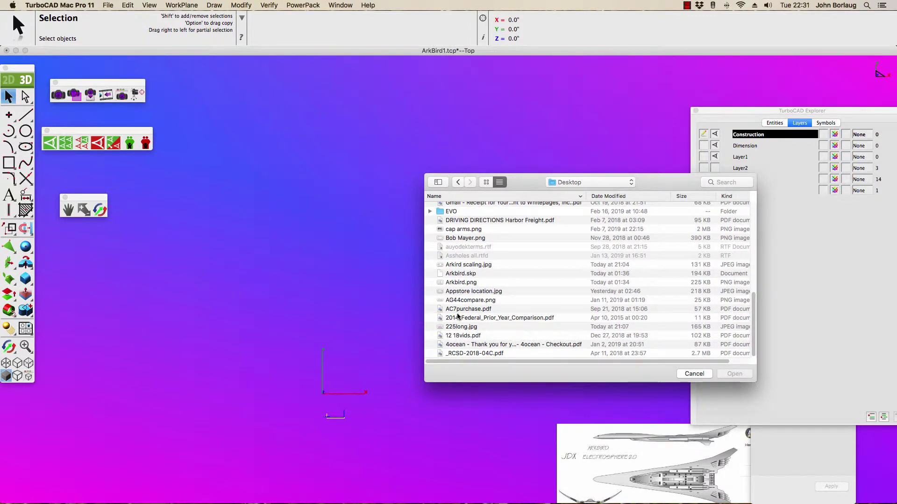
{"action": "left_click", "coordinate": [456, 275]}
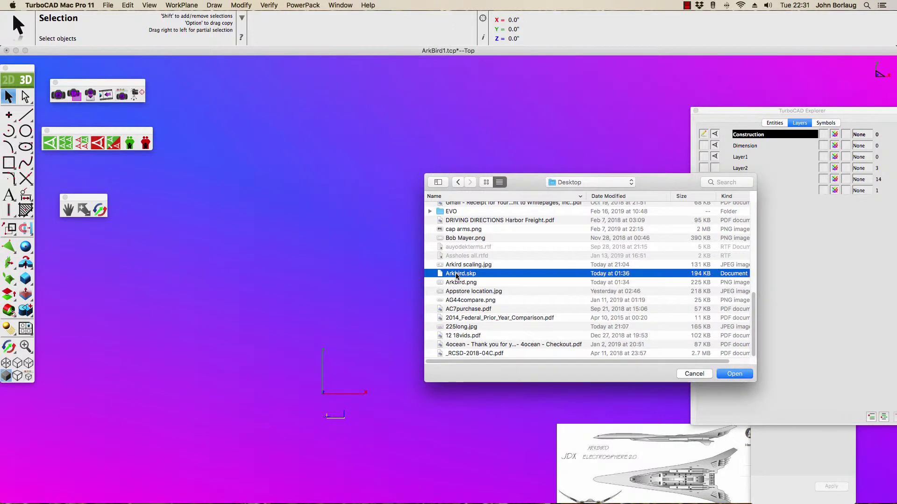
{"action": "left_click", "coordinate": [731, 374]}
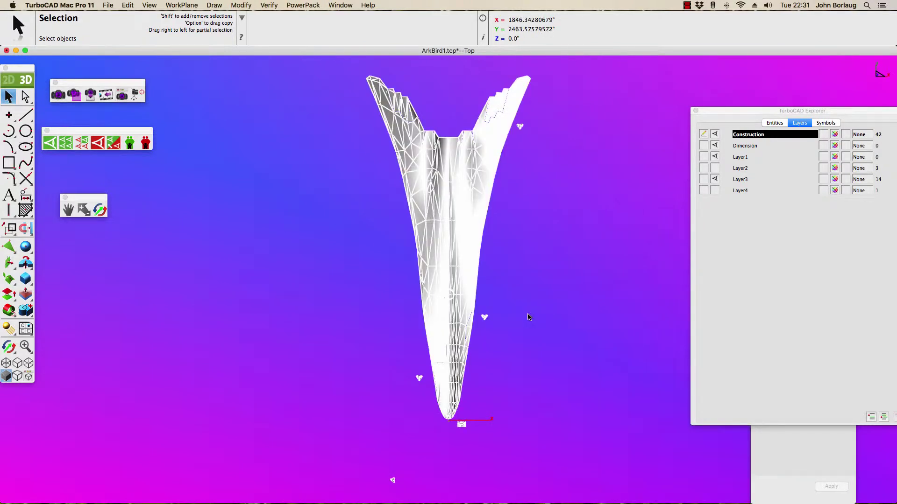
{"action": "scroll", "coordinate": [523, 347], "scroll_direction": "down", "scroll_amount": 3}
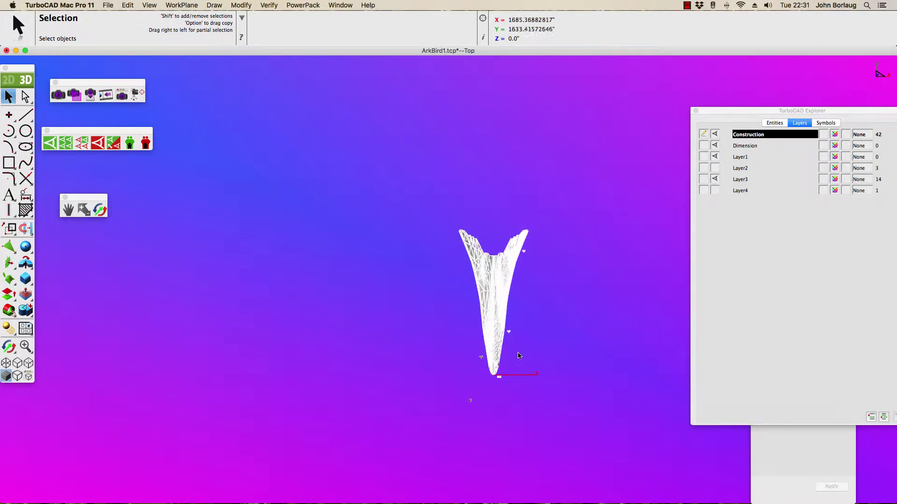
{"action": "left_click_drag", "start_coordinate": [438, 410], "coordinate": [578, 196]}
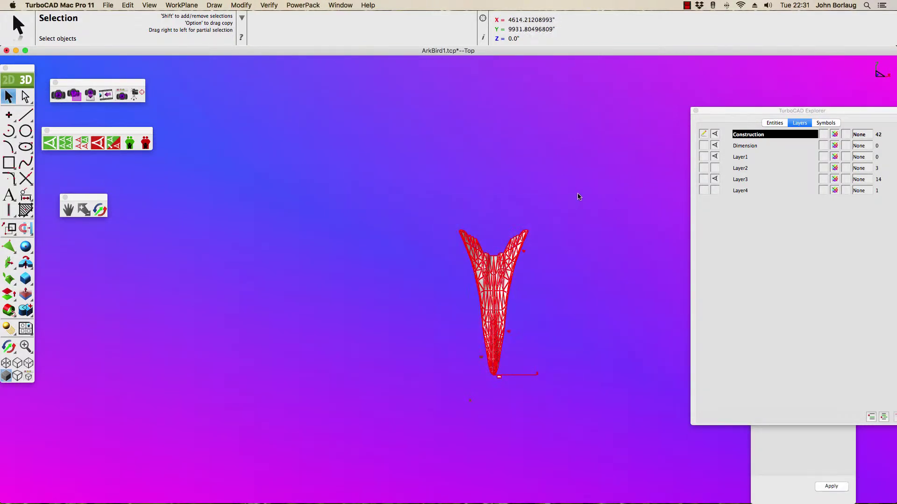
{"action": "left_click", "coordinate": [7, 229]}
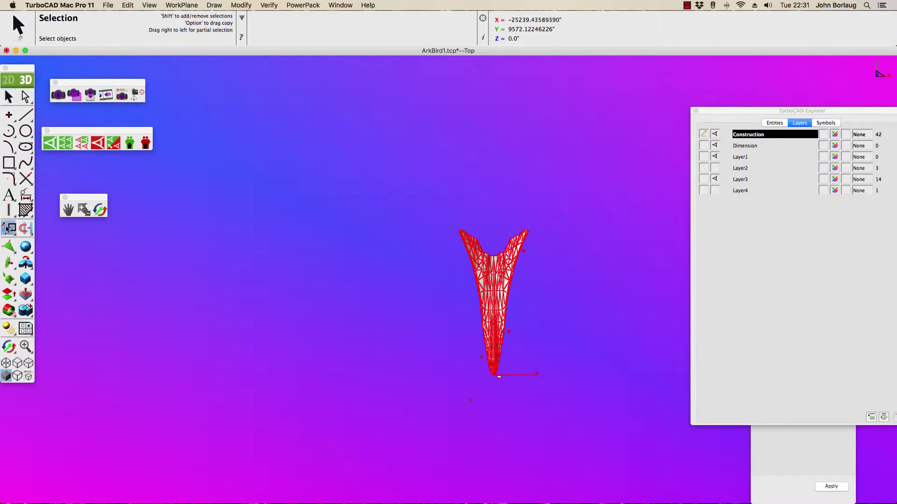
{"action": "left_click", "coordinate": [89, 229]}
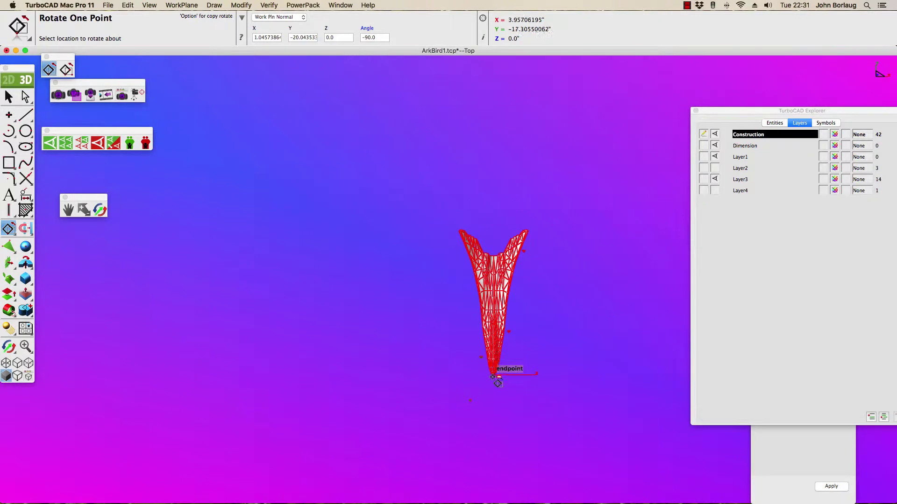
{"action": "scroll", "coordinate": [498, 381], "scroll_direction": "up", "scroll_amount": 3}
{"action": "scroll", "coordinate": [499, 372], "scroll_direction": "up", "scroll_amount": 3}
{"action": "scroll", "coordinate": [497, 368], "scroll_direction": "up", "scroll_amount": 3}
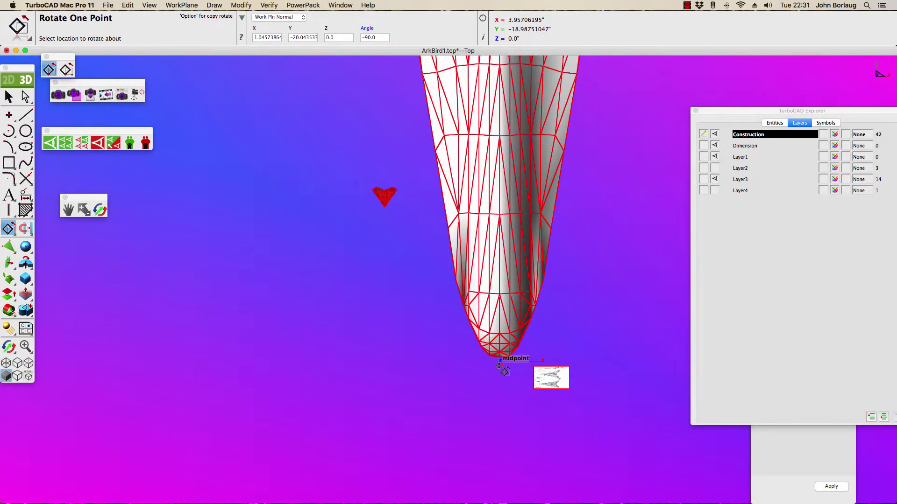
{"action": "scroll", "coordinate": [498, 365], "scroll_direction": "up", "scroll_amount": 3}
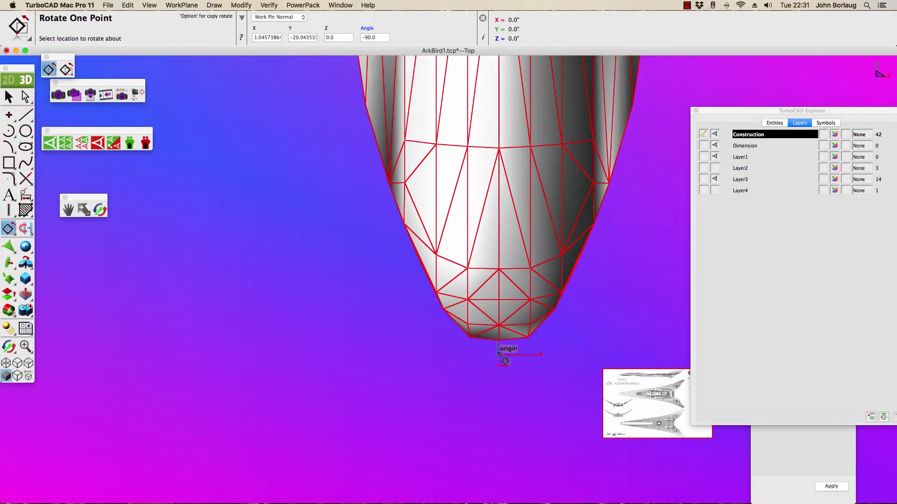
{"action": "left_click", "coordinate": [500, 355]}
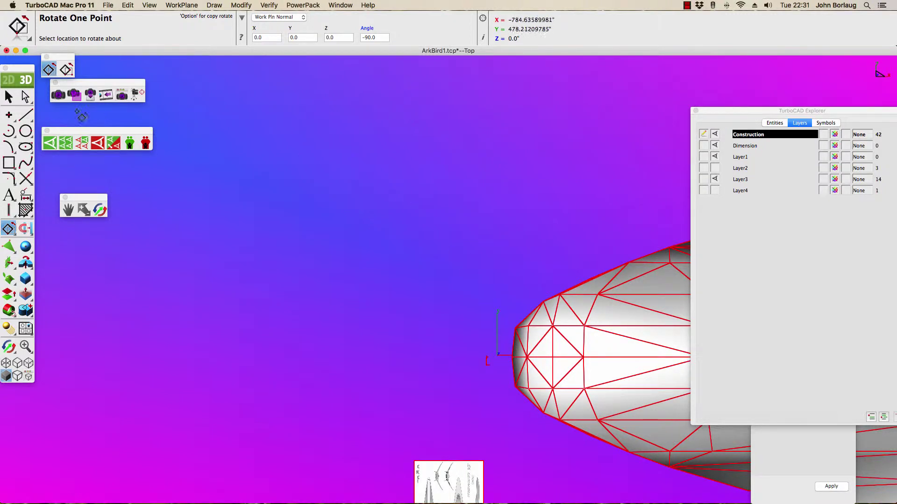
{"action": "left_click", "coordinate": [128, 5]}
{"action": "left_click", "coordinate": [137, 18]}
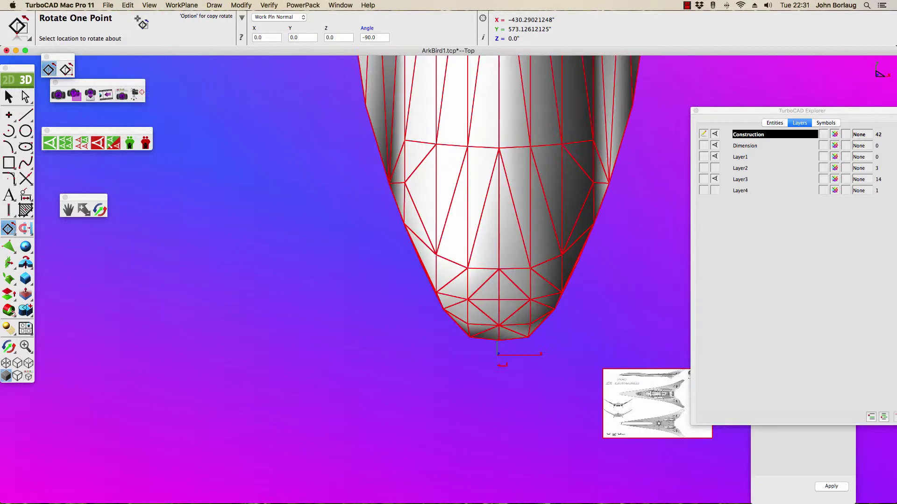
{"action": "left_click", "coordinate": [9, 98]}
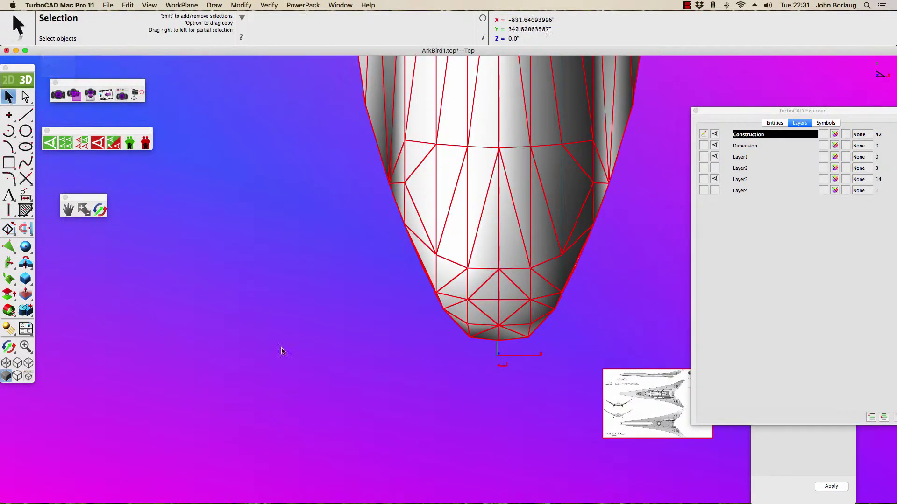
{"action": "left_click", "coordinate": [455, 426]}
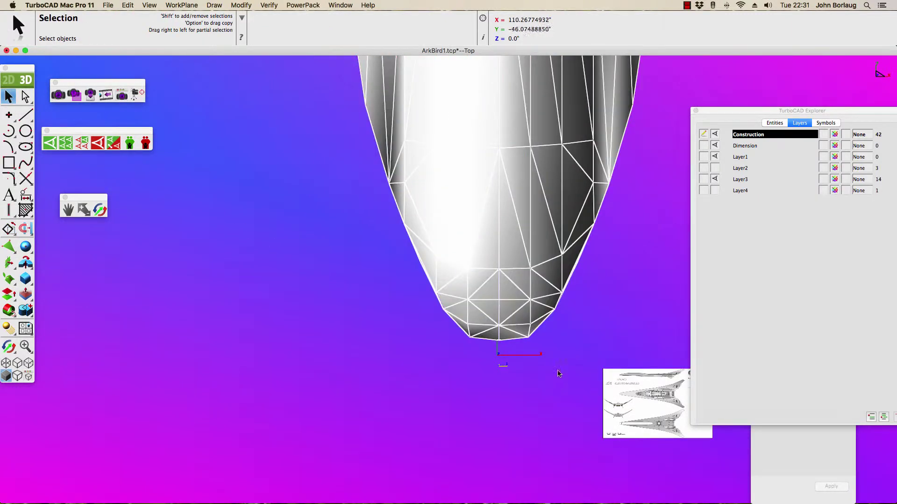
Delete the reference picture and select all surfaces in the drawing.
{"action": "left_click", "coordinate": [620, 371]}
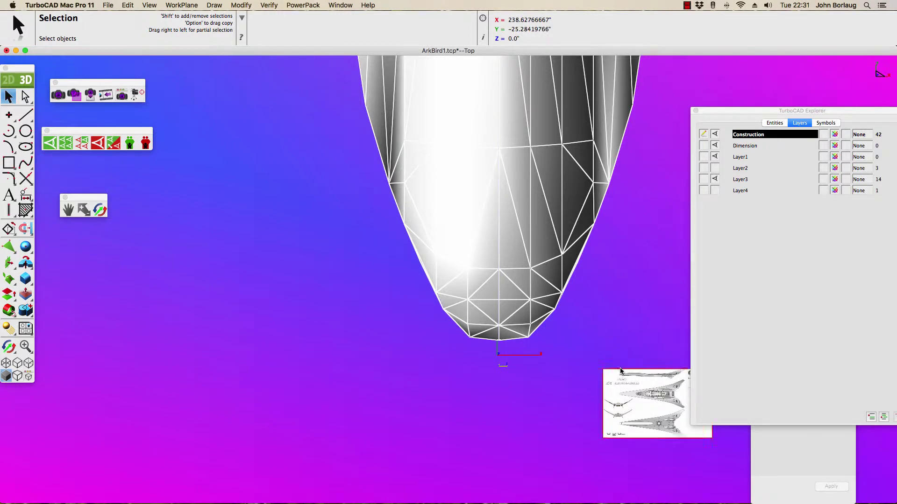
{"action": "left_click", "coordinate": [97, 144]}
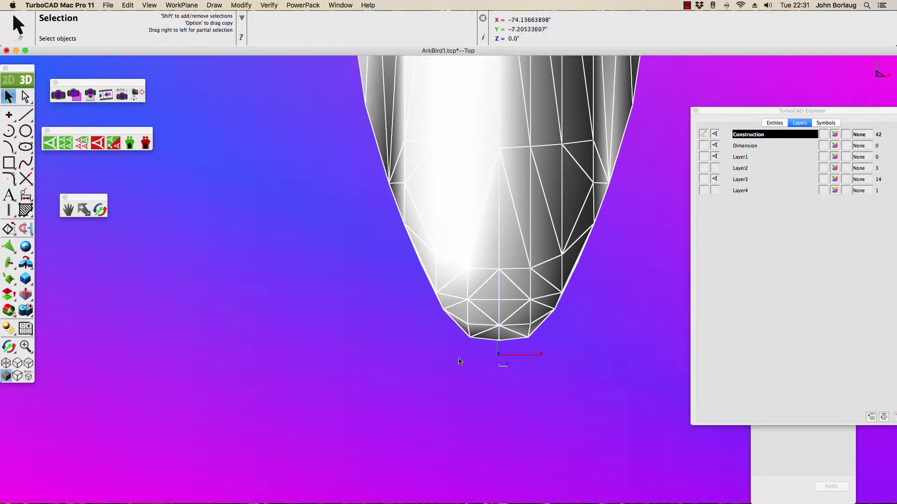
{"action": "right_click", "coordinate": [201, 247]}
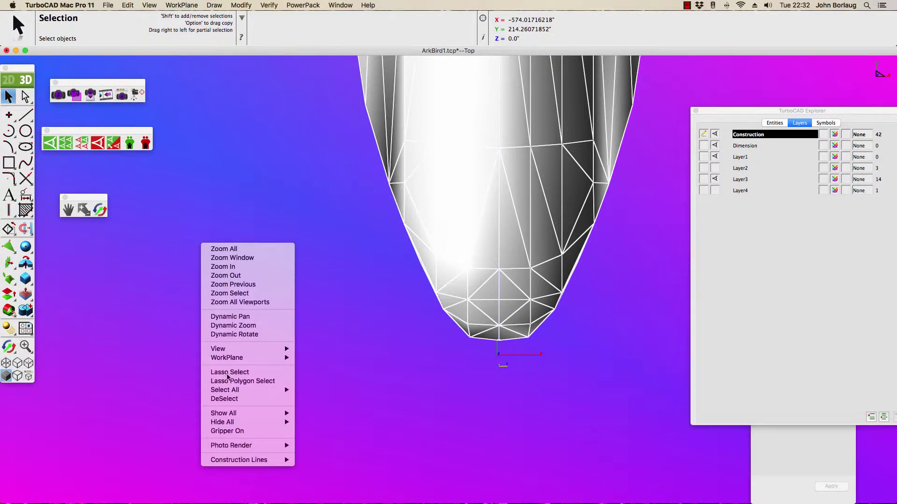
{"action": "mouse_move", "coordinate": [226, 390]}
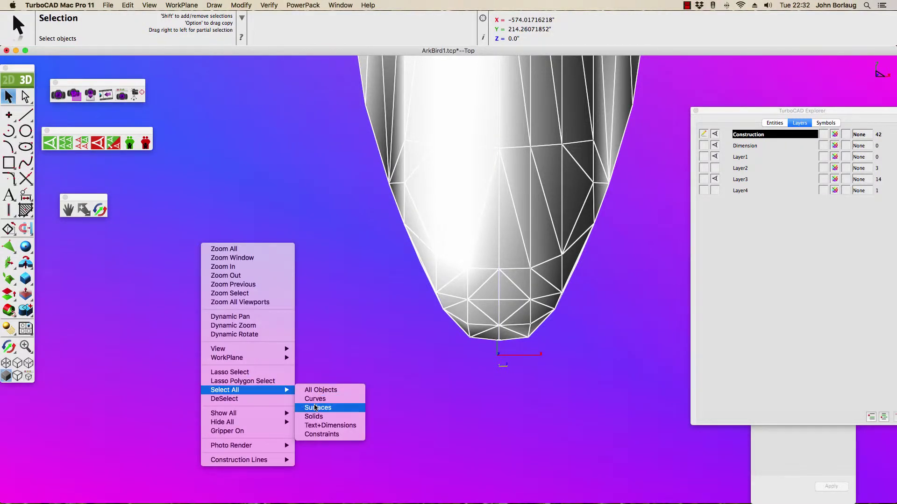
{"action": "left_click", "coordinate": [316, 408]}
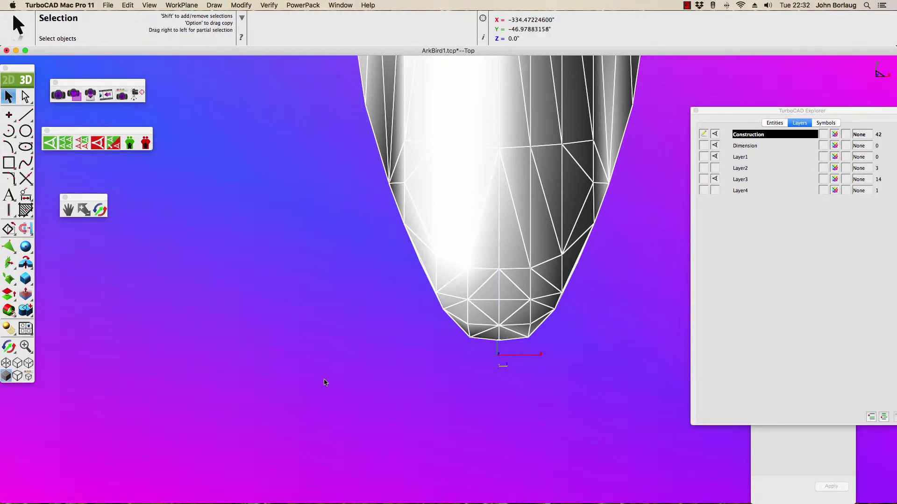
Box-select the entire ArkBird mesh and pick the Translate tool.
{"action": "scroll", "coordinate": [326, 383], "scroll_direction": "down", "scroll_amount": 5}
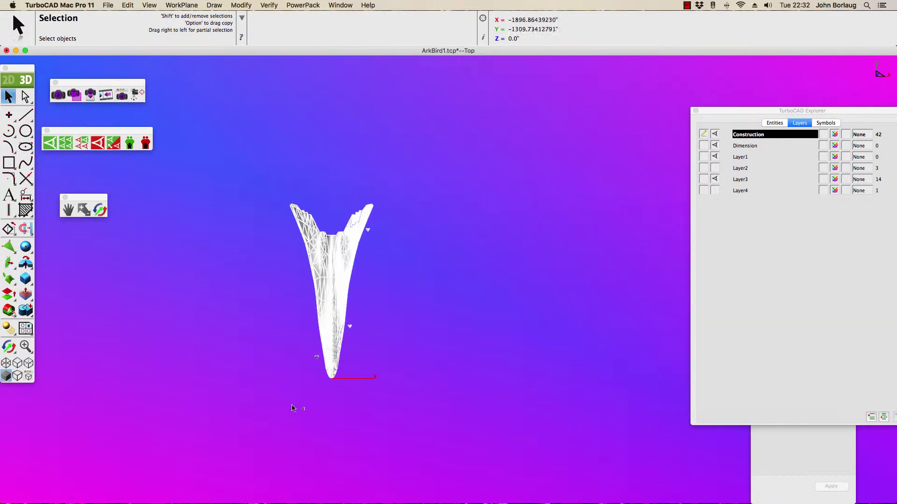
{"action": "scroll", "coordinate": [304, 409], "scroll_direction": "up", "scroll_amount": 1}
{"action": "scroll", "coordinate": [312, 394], "scroll_direction": "up", "scroll_amount": 3}
{"action": "scroll", "coordinate": [316, 389], "scroll_direction": "up", "scroll_amount": 2}
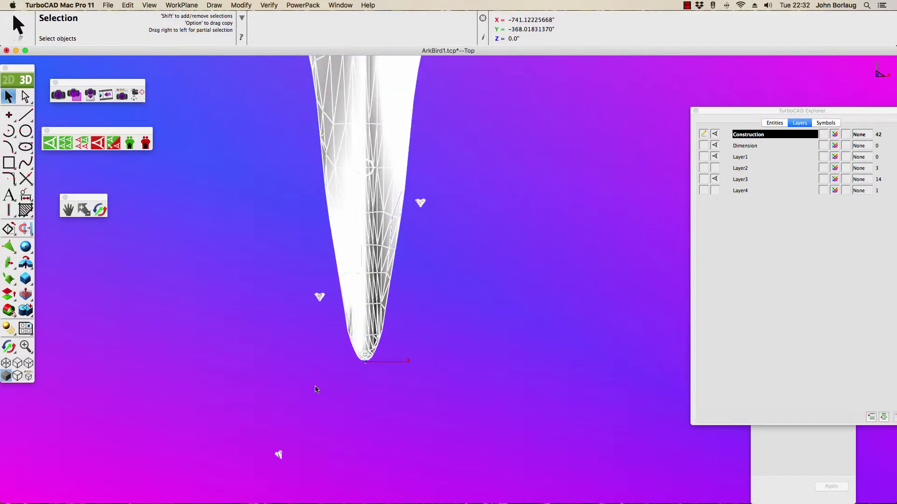
{"action": "scroll", "coordinate": [316, 389], "scroll_direction": "down", "scroll_amount": 3}
{"action": "scroll", "coordinate": [300, 420], "scroll_direction": "down", "scroll_amount": 2}
{"action": "left_click_drag", "start_coordinate": [232, 455], "coordinate": [455, 138]}
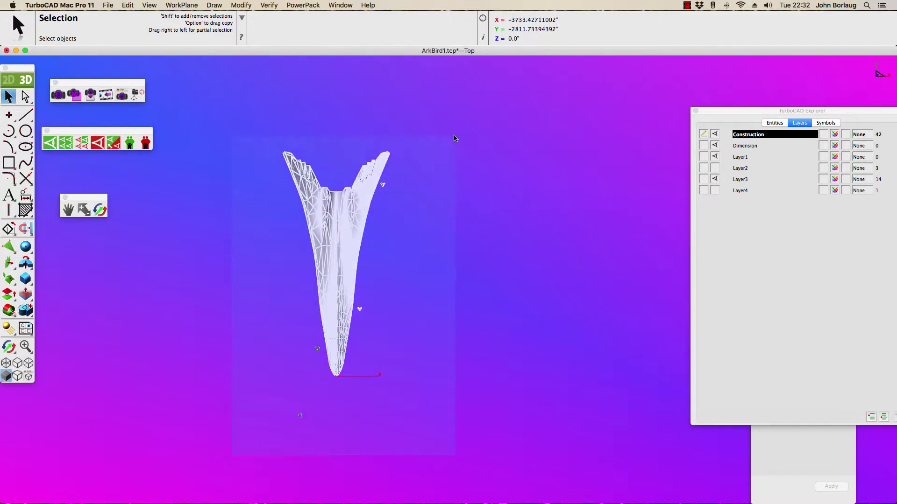
{"action": "scroll", "coordinate": [344, 393], "scroll_direction": "up", "scroll_amount": 2}
{"action": "scroll", "coordinate": [327, 355], "scroll_direction": "up", "scroll_amount": 3}
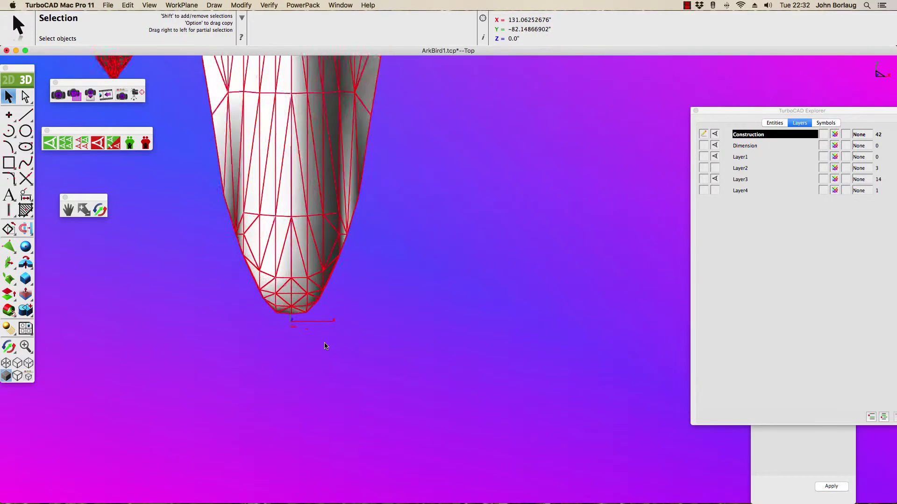
{"action": "scroll", "coordinate": [326, 346], "scroll_direction": "up", "scroll_amount": 1}
{"action": "scroll", "coordinate": [315, 332], "scroll_direction": "up", "scroll_amount": 2}
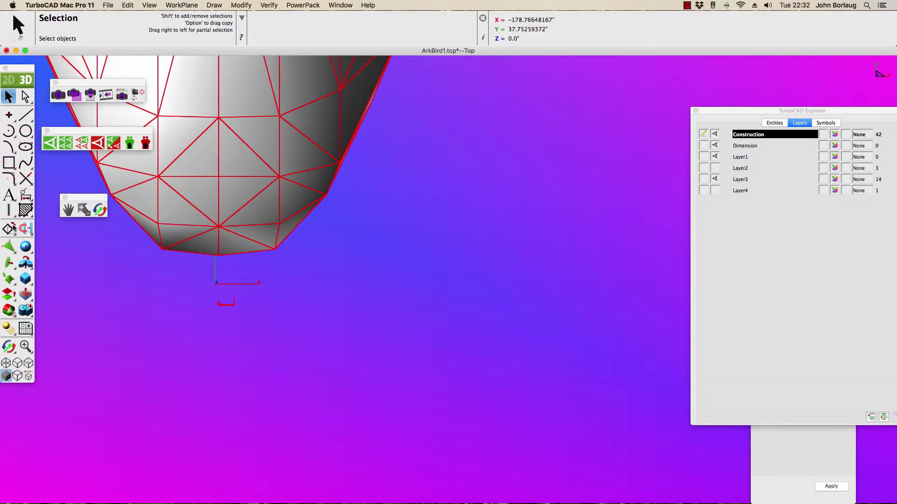
{"action": "left_click_drag", "start_coordinate": [13, 228], "coordinate": [10, 229]}
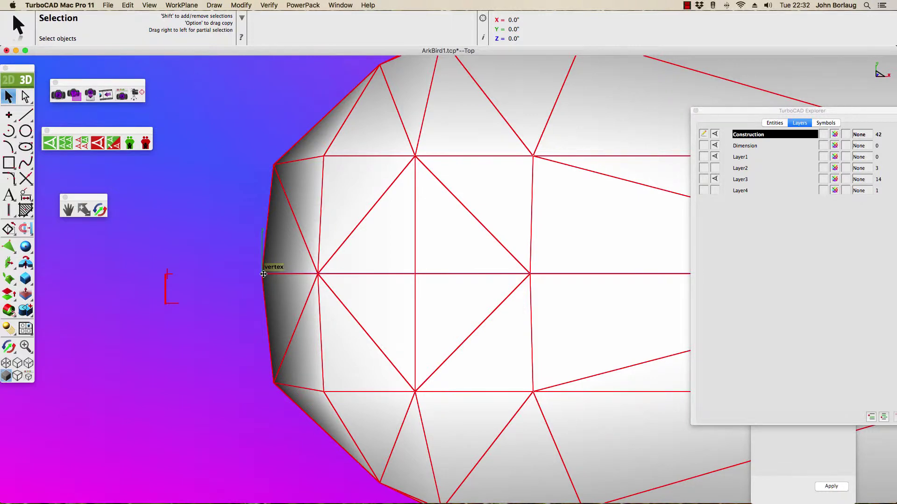
{"action": "scroll", "coordinate": [263, 274], "scroll_direction": "down", "scroll_amount": 3}
{"action": "scroll", "coordinate": [265, 275], "scroll_direction": "down", "scroll_amount": 2}
{"action": "scroll", "coordinate": [268, 282], "scroll_direction": "up", "scroll_amount": 3}
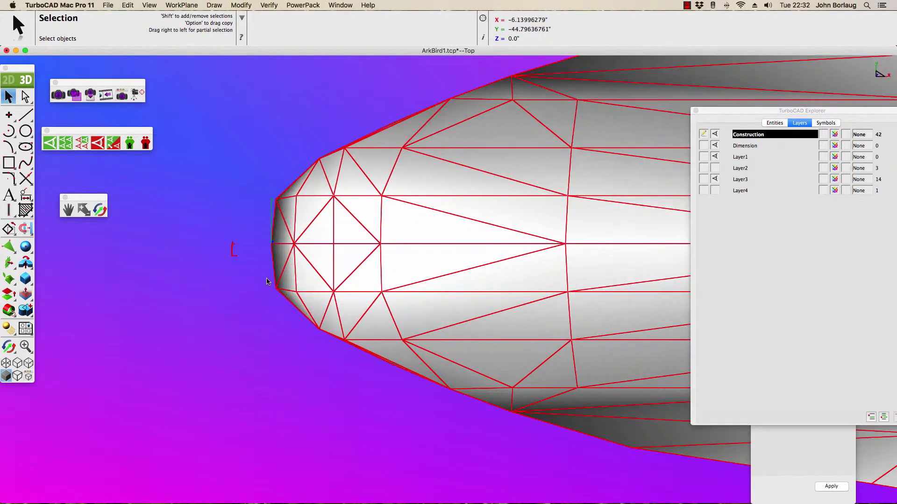
{"action": "scroll", "coordinate": [267, 281], "scroll_direction": "up", "scroll_amount": 3}
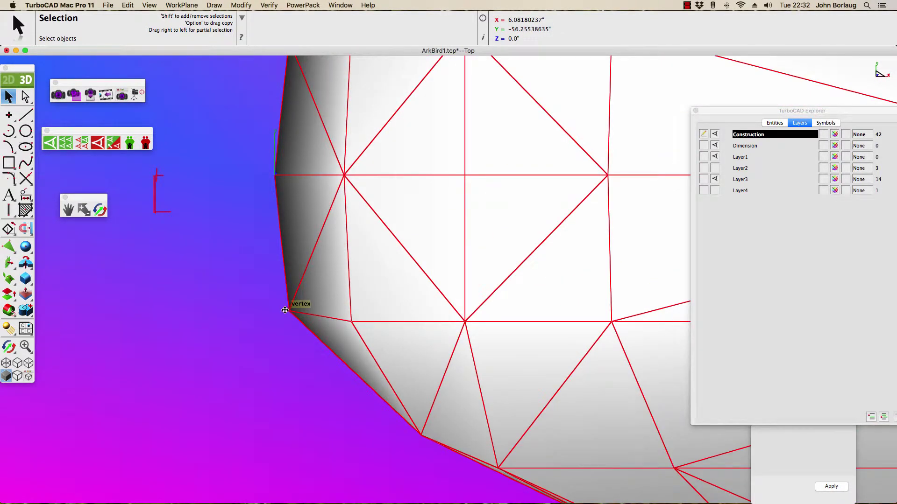
{"action": "scroll", "coordinate": [268, 309], "scroll_direction": "down", "scroll_amount": 2}
{"action": "scroll", "coordinate": [266, 308], "scroll_direction": "down", "scroll_amount": 2}
{"action": "scroll", "coordinate": [267, 307], "scroll_direction": "down", "scroll_amount": 2}
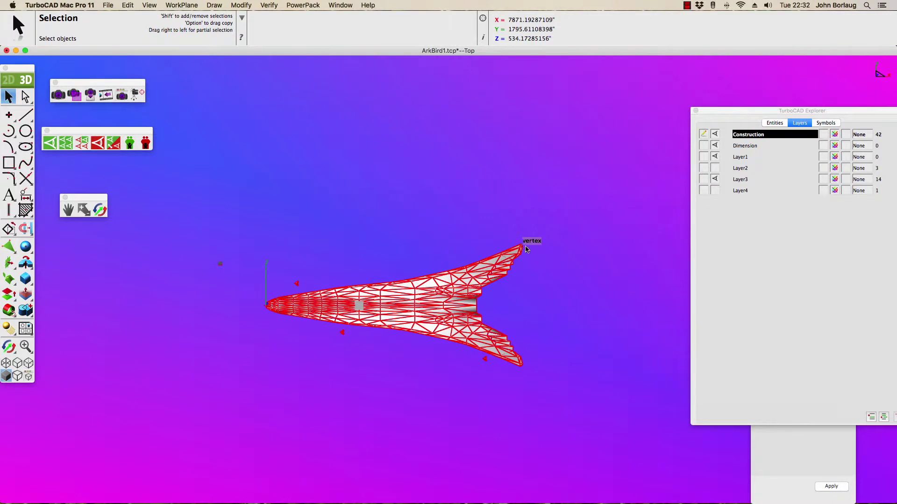
{"action": "scroll", "coordinate": [523, 247], "scroll_direction": "up", "scroll_amount": 2}
{"action": "scroll", "coordinate": [521, 246], "scroll_direction": "up", "scroll_amount": 2}
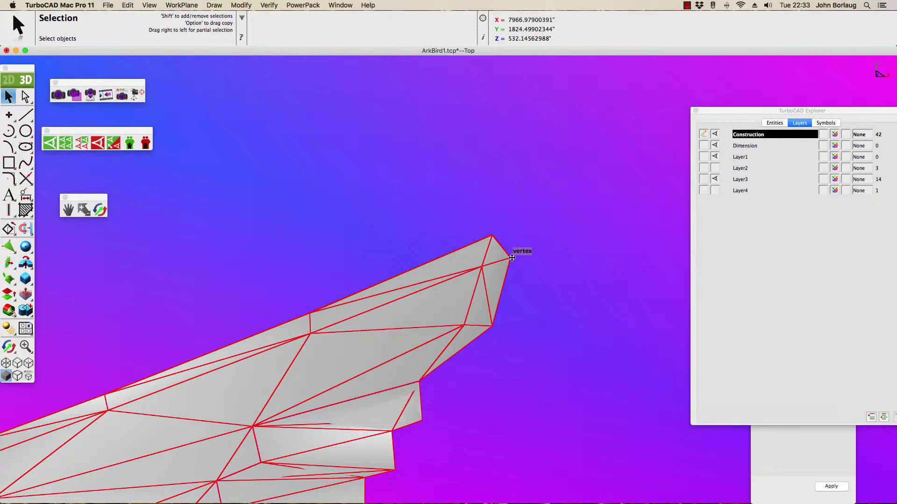
{"action": "mouse_move", "coordinate": [568, 492]}
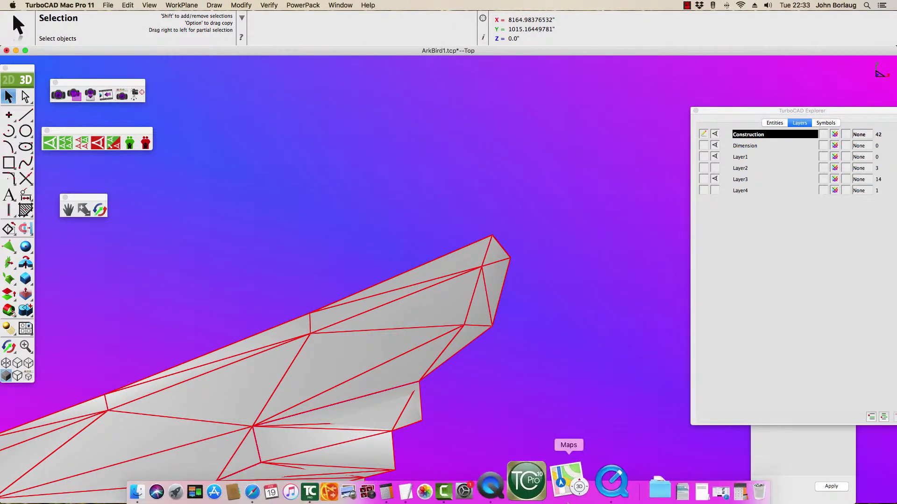
Compute 8000 ÷ 12 (666.67) in Calculator and return to the ArkBird drawing.
{"action": "left_click", "coordinate": [689, 483]}
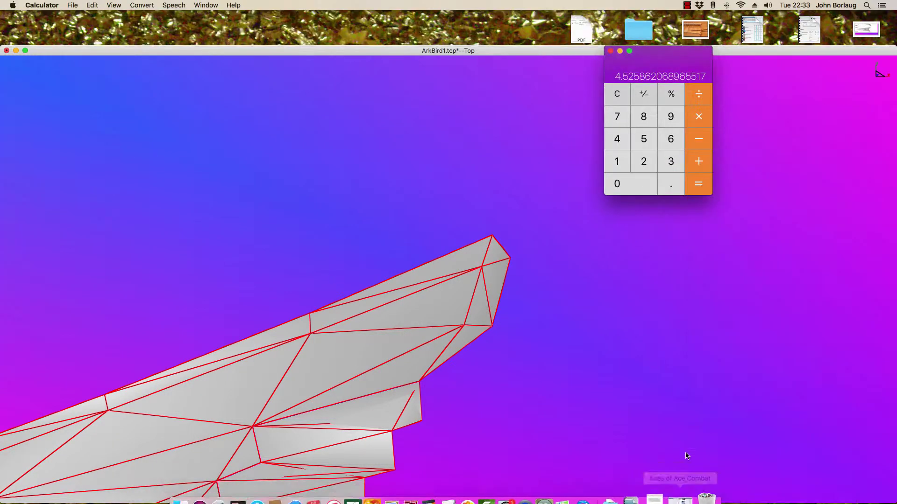
{"action": "left_click", "coordinate": [643, 120]}
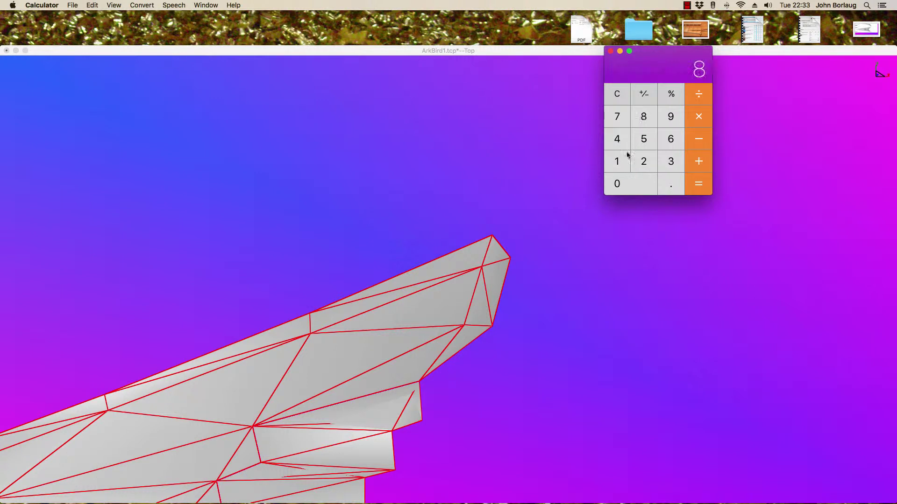
{"action": "left_click", "coordinate": [618, 183]}
{"action": "left_click", "coordinate": [618, 184]}
{"action": "left_click", "coordinate": [696, 99]}
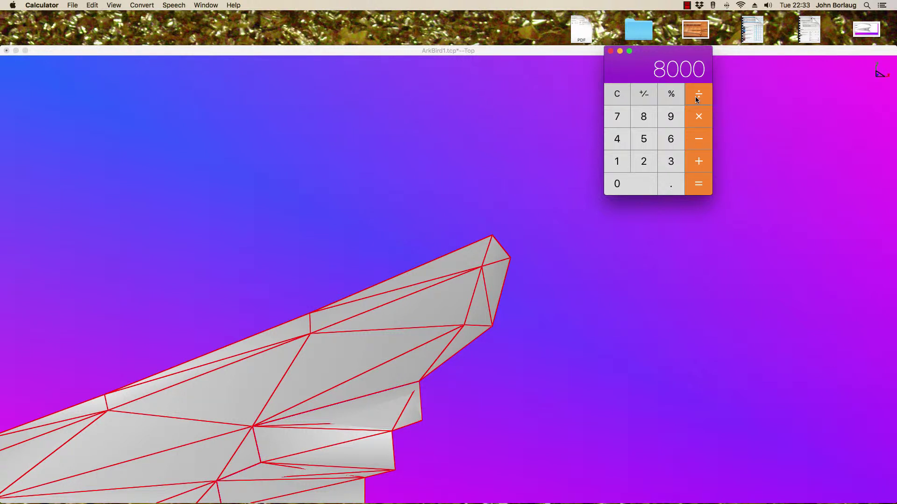
{"action": "left_click", "coordinate": [611, 163]}
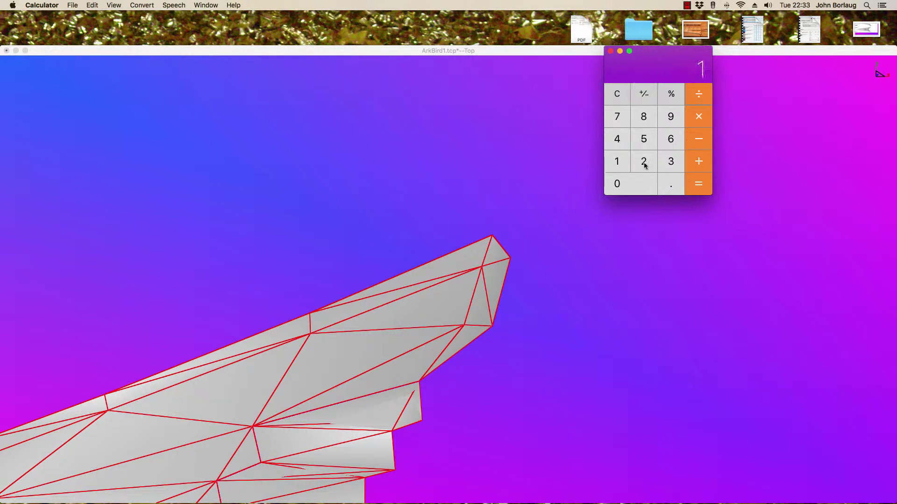
{"action": "left_click", "coordinate": [646, 166]}
{"action": "left_click", "coordinate": [699, 188]}
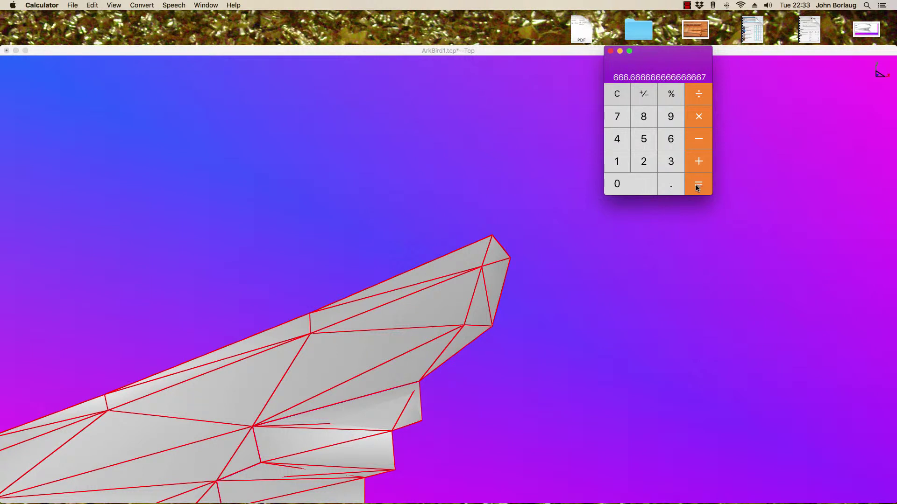
{"action": "left_click", "coordinate": [537, 265]}
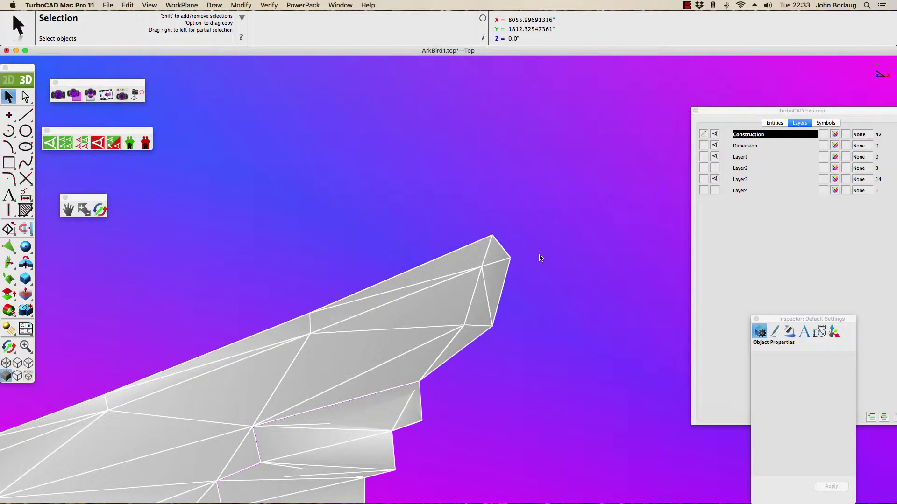
Zoom in on the ArkBird mesh's nose and bring up the View menu orientations.
{"action": "scroll", "coordinate": [540, 258], "scroll_direction": "down", "scroll_amount": 3}
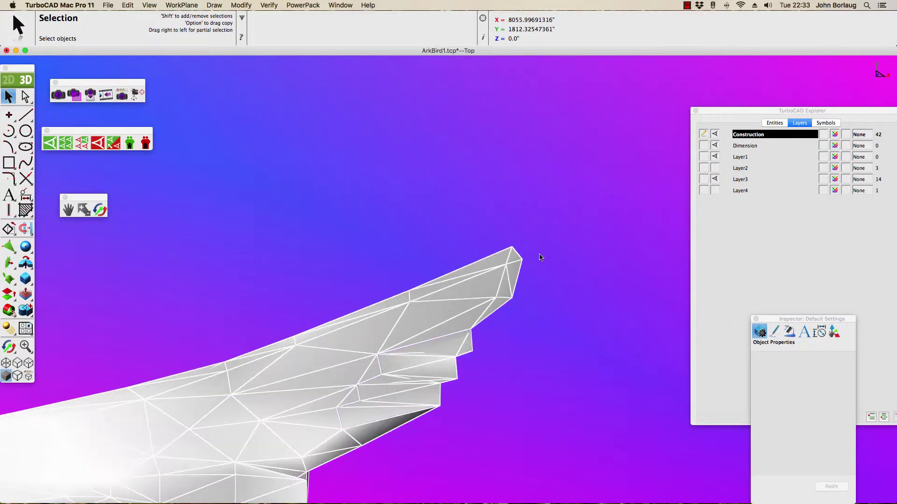
{"action": "scroll", "coordinate": [540, 257], "scroll_direction": "down", "scroll_amount": 3}
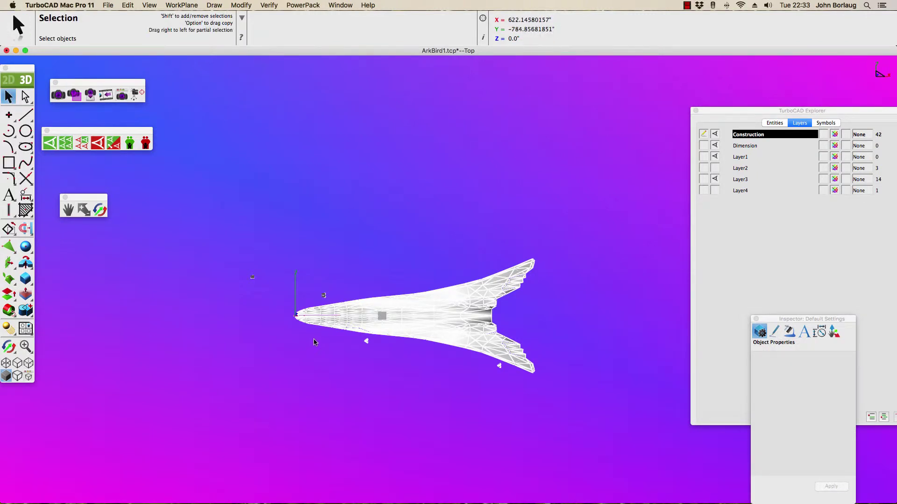
{"action": "scroll", "coordinate": [314, 342], "scroll_direction": "up", "scroll_amount": 2}
{"action": "scroll", "coordinate": [313, 342], "scroll_direction": "up", "scroll_amount": 1}
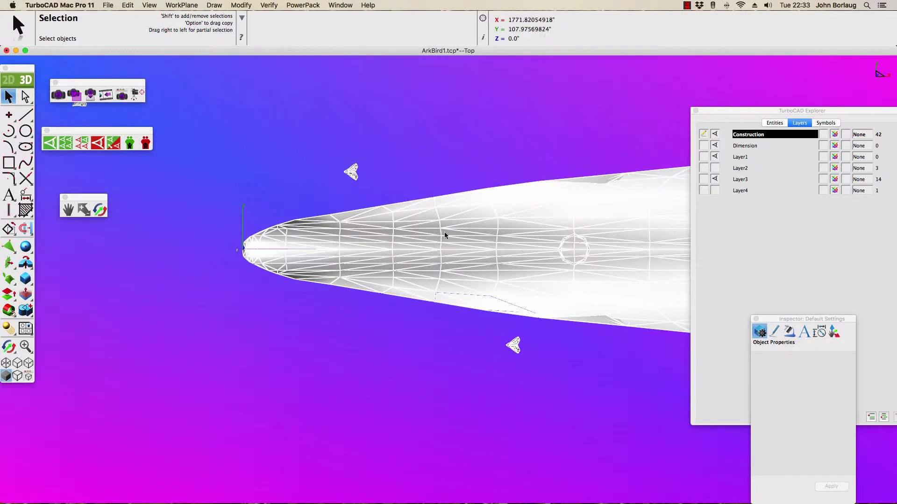
{"action": "left_click", "coordinate": [127, 6]}
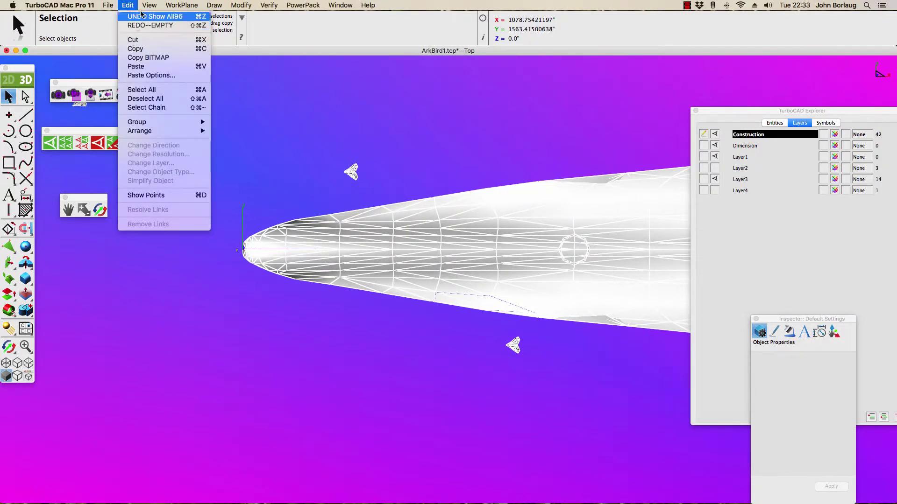
{"action": "mouse_move", "coordinate": [148, 4]}
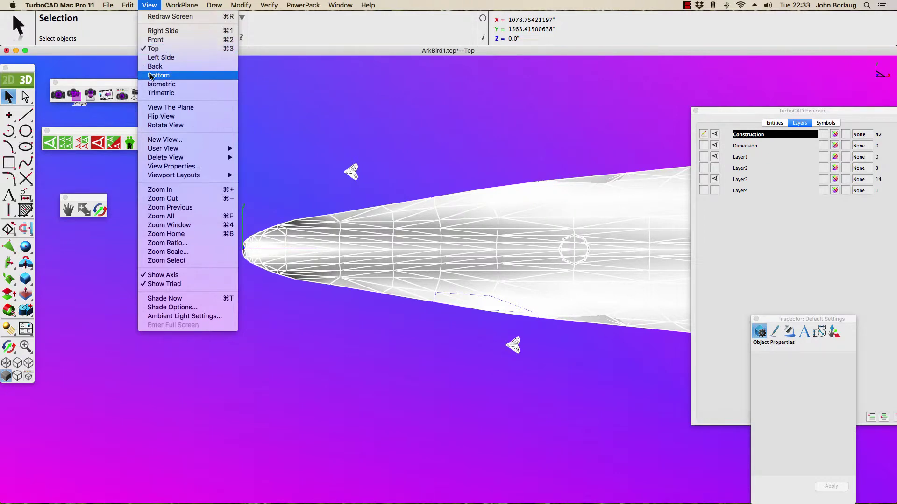
Switch to Bottom view and zoom in on the small arrow-shaped mesh piece.
{"action": "left_click", "coordinate": [151, 76]}
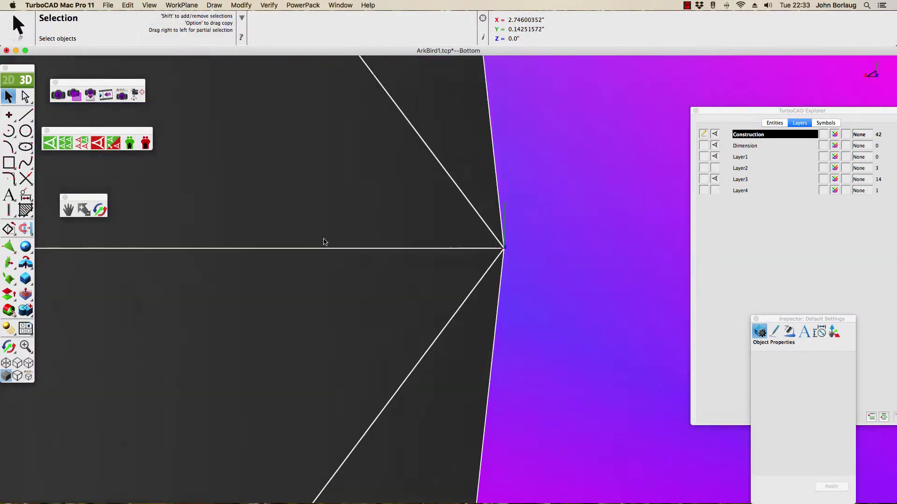
{"action": "scroll", "coordinate": [324, 241], "scroll_direction": "down", "scroll_amount": 5}
{"action": "scroll", "coordinate": [325, 242], "scroll_direction": "down", "scroll_amount": 3}
{"action": "scroll", "coordinate": [325, 241], "scroll_direction": "down", "scroll_amount": 2}
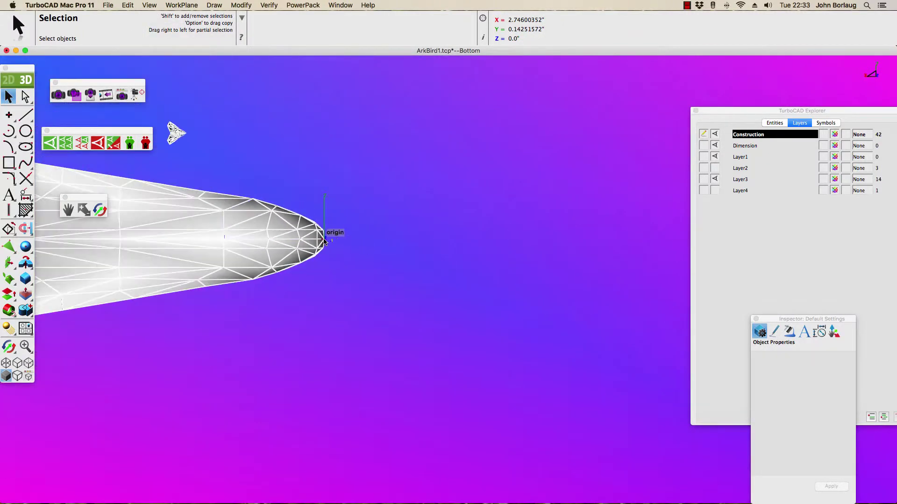
{"action": "scroll", "coordinate": [325, 241], "scroll_direction": "down", "scroll_amount": 3}
{"action": "scroll", "coordinate": [324, 242], "scroll_direction": "down", "scroll_amount": 2}
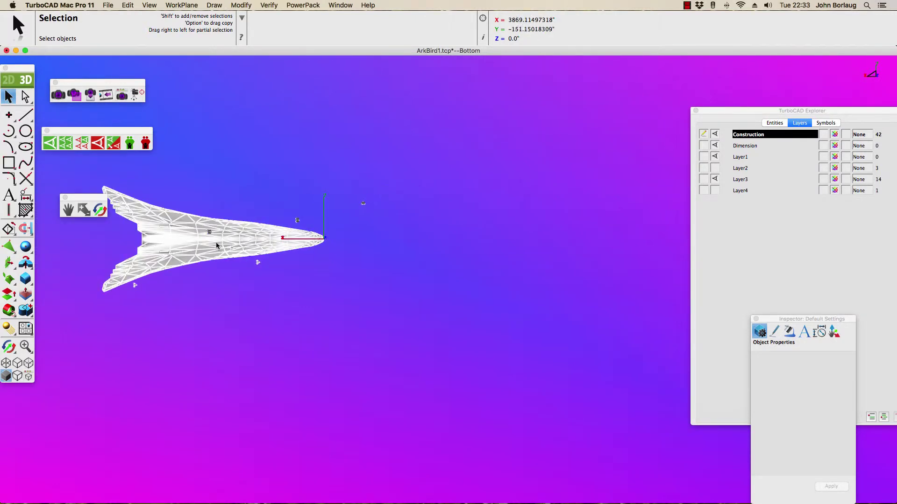
{"action": "scroll", "coordinate": [216, 242], "scroll_direction": "up", "scroll_amount": 5}
{"action": "scroll", "coordinate": [195, 207], "scroll_direction": "up", "scroll_amount": 3}
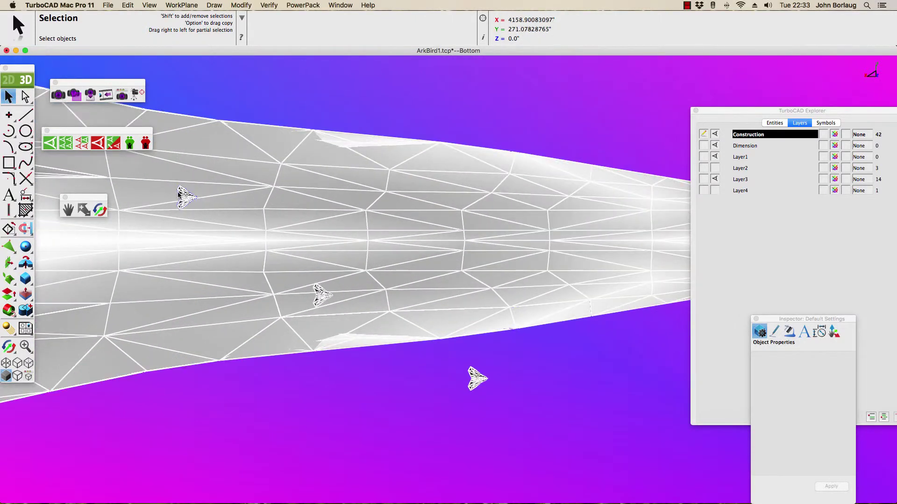
{"action": "scroll", "coordinate": [187, 200], "scroll_direction": "up", "scroll_amount": 5}
{"action": "scroll", "coordinate": [179, 196], "scroll_direction": "up", "scroll_amount": 3}
{"action": "scroll", "coordinate": [181, 203], "scroll_direction": "up", "scroll_amount": 2}
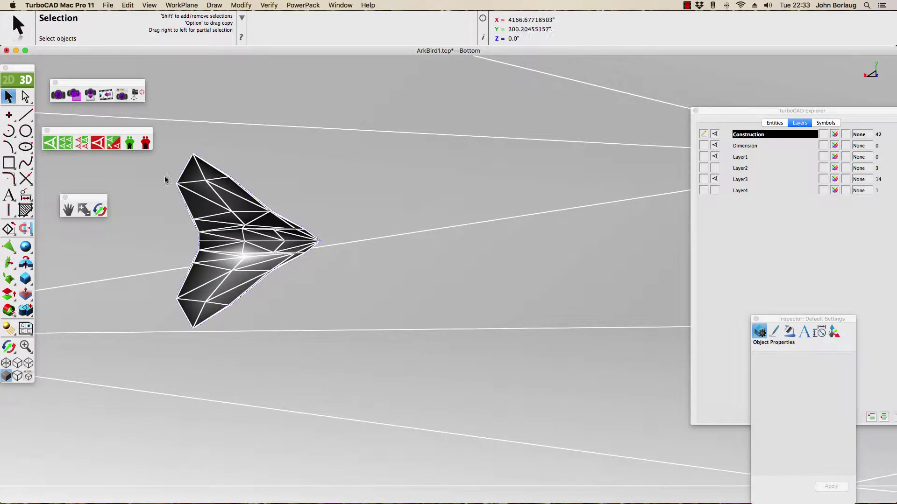
Draw a single line about 125 long from the piece's pointed tip to the upper wing-tip vertex.
{"action": "left_click", "coordinate": [26, 114]}
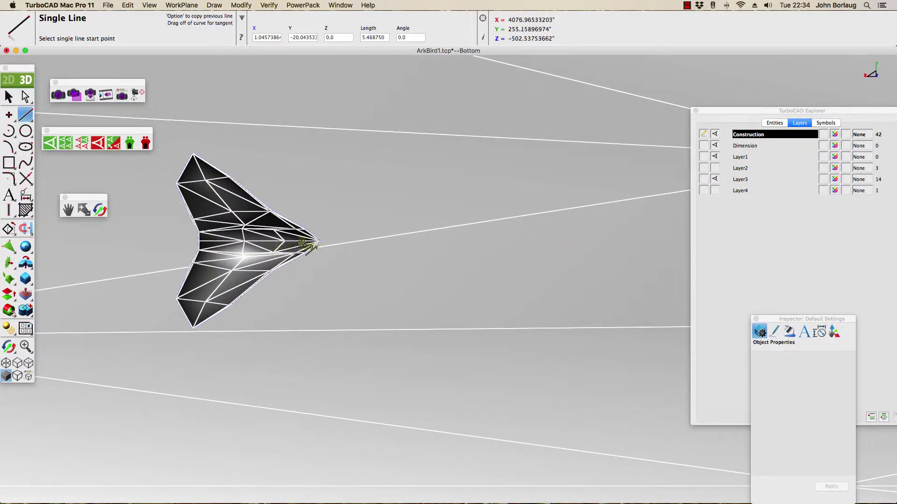
{"action": "scroll", "coordinate": [322, 244], "scroll_direction": "up", "scroll_amount": 3}
{"action": "scroll", "coordinate": [337, 247], "scroll_direction": "up", "scroll_amount": 2}
{"action": "scroll", "coordinate": [348, 229], "scroll_direction": "up", "scroll_amount": 2}
{"action": "scroll", "coordinate": [338, 220], "scroll_direction": "up", "scroll_amount": 2}
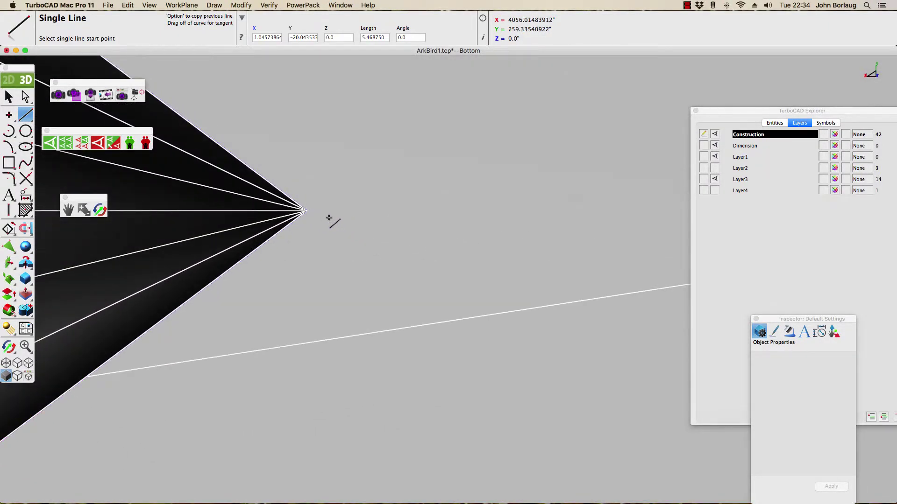
{"action": "left_click", "coordinate": [308, 211]}
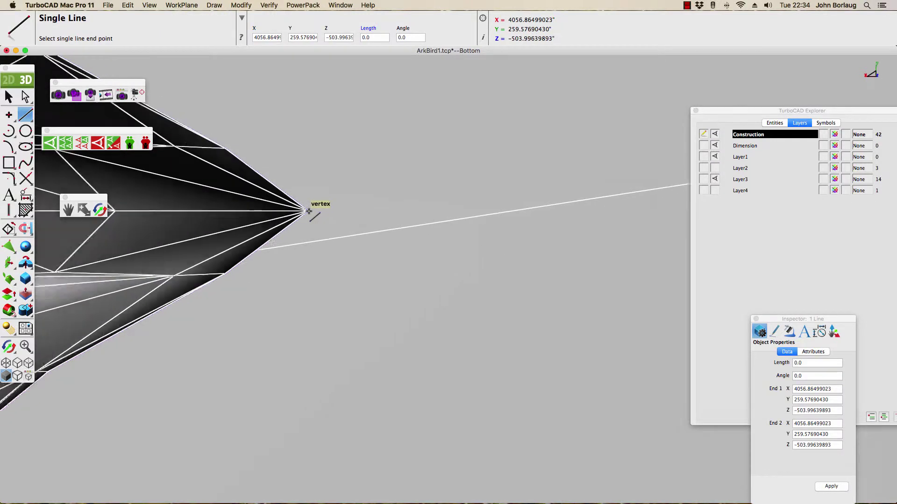
{"action": "scroll", "coordinate": [308, 211], "scroll_direction": "down", "scroll_amount": 3}
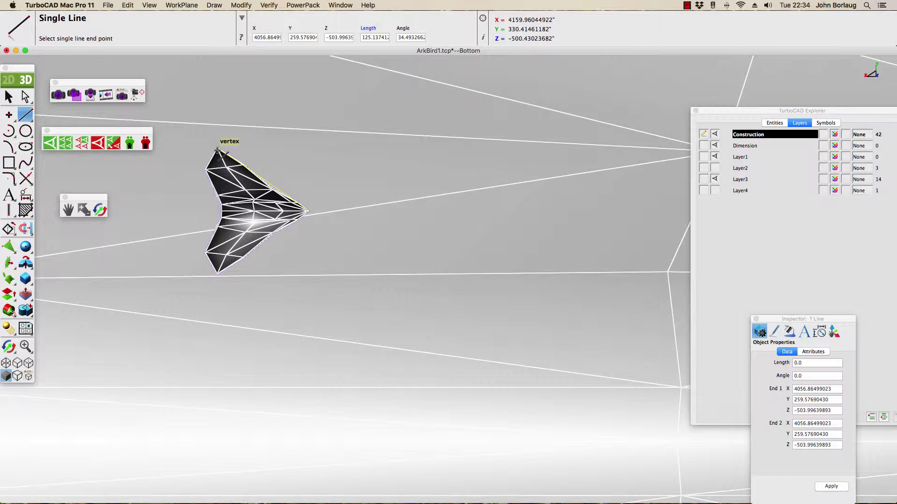
{"action": "left_click", "coordinate": [217, 150]}
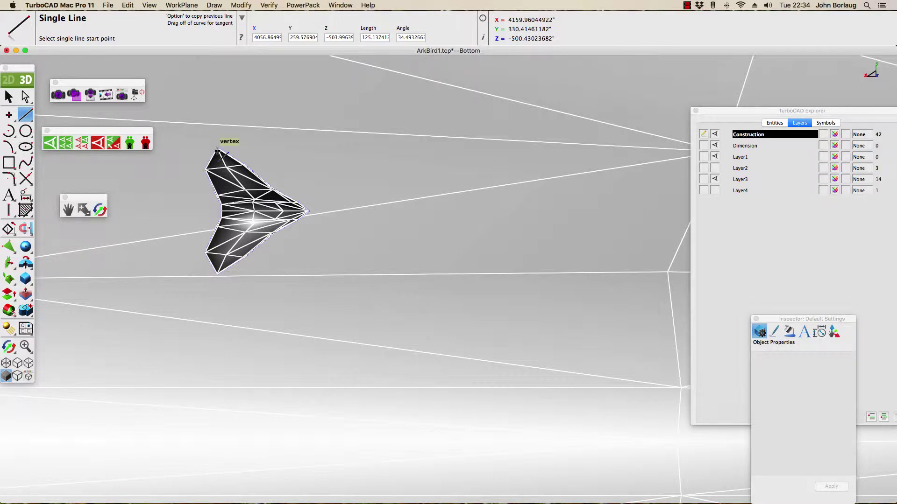
Return to Top view with object selection active.
{"action": "left_click", "coordinate": [8, 96]}
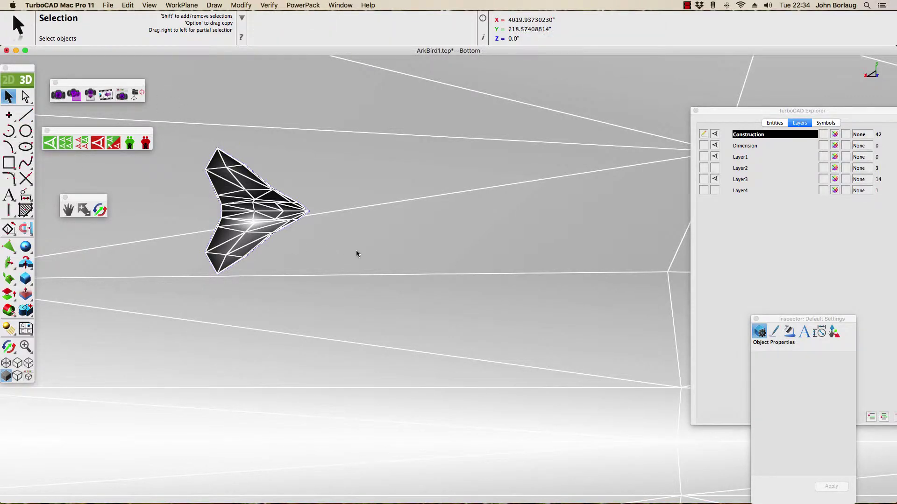
{"action": "scroll", "coordinate": [357, 252], "scroll_direction": "down", "scroll_amount": 3}
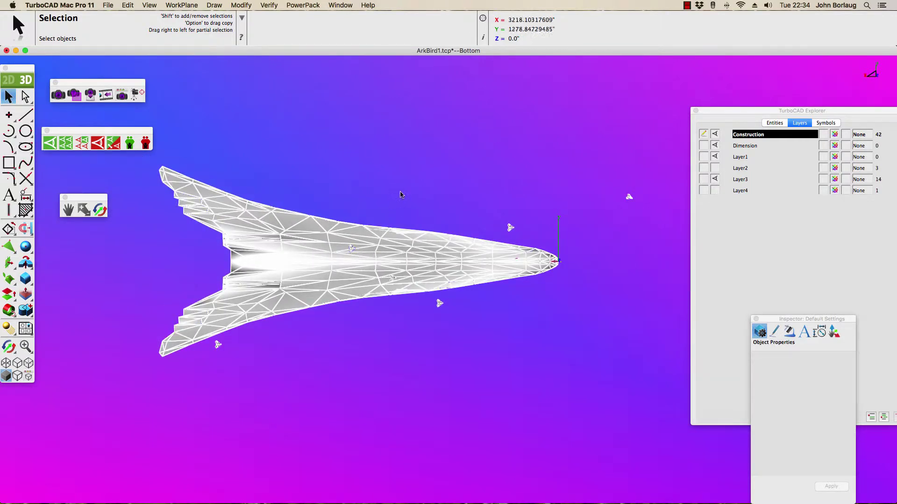
{"action": "left_click", "coordinate": [149, 5]}
{"action": "left_click", "coordinate": [159, 49]}
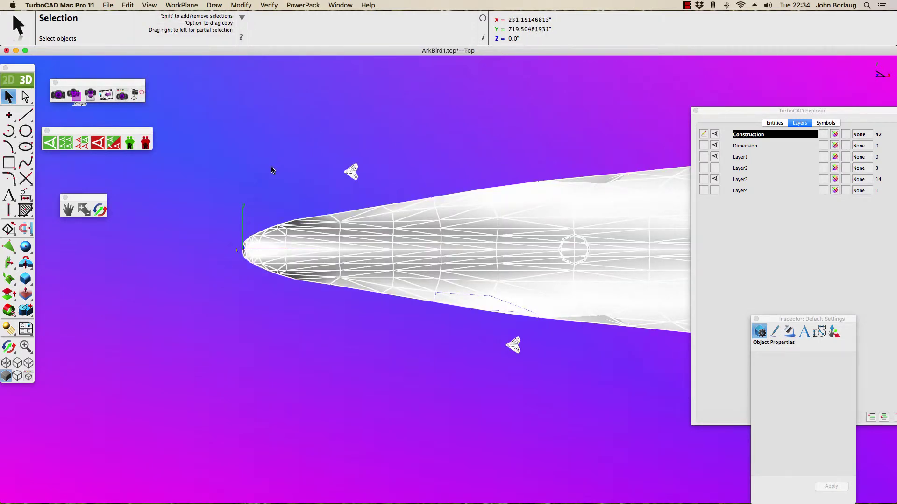
{"action": "scroll", "coordinate": [273, 169], "scroll_direction": "down", "scroll_amount": 1}
{"action": "scroll", "coordinate": [272, 170], "scroll_direction": "down", "scroll_amount": 2}
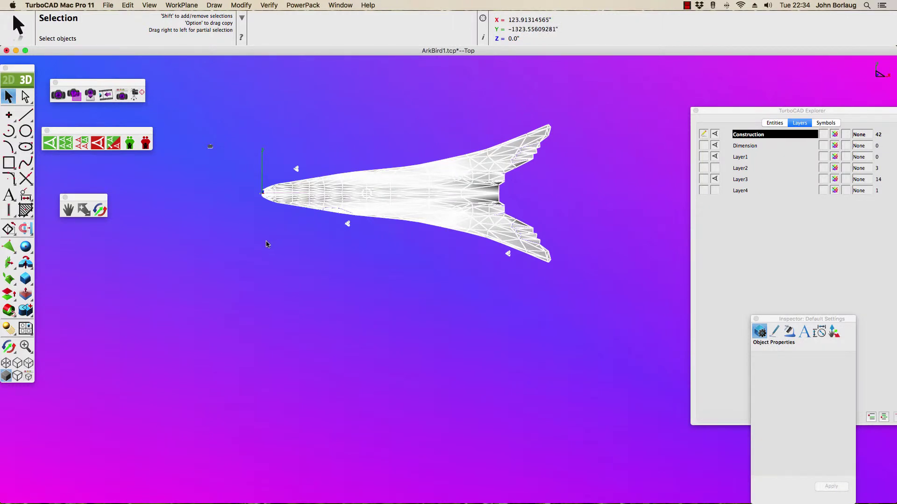
{"action": "right_click", "coordinate": [267, 243]}
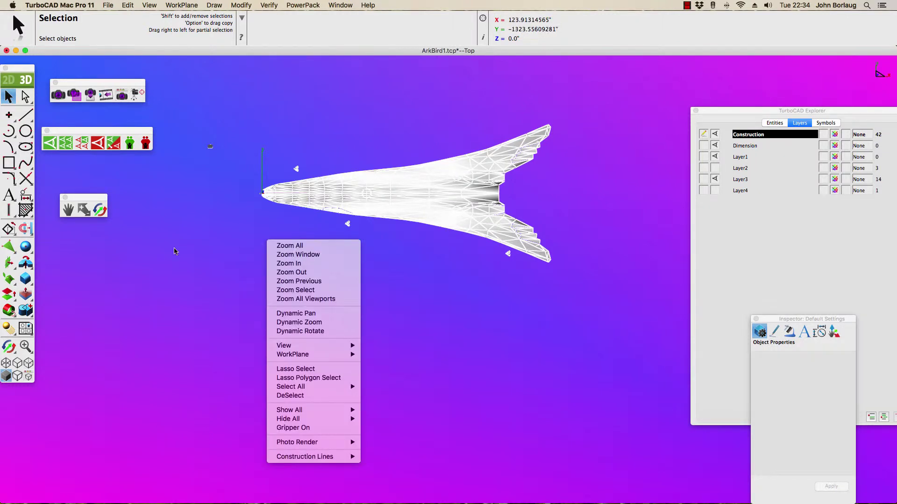
{"action": "left_click", "coordinate": [174, 251]}
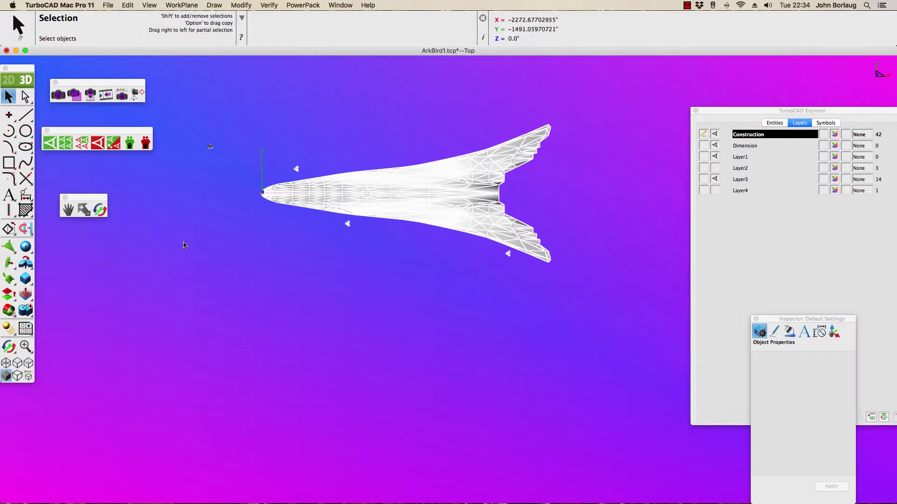
Hide the main body mesh so the reference picture thumbnail shows beside the nose.
{"action": "left_click", "coordinate": [127, 6]}
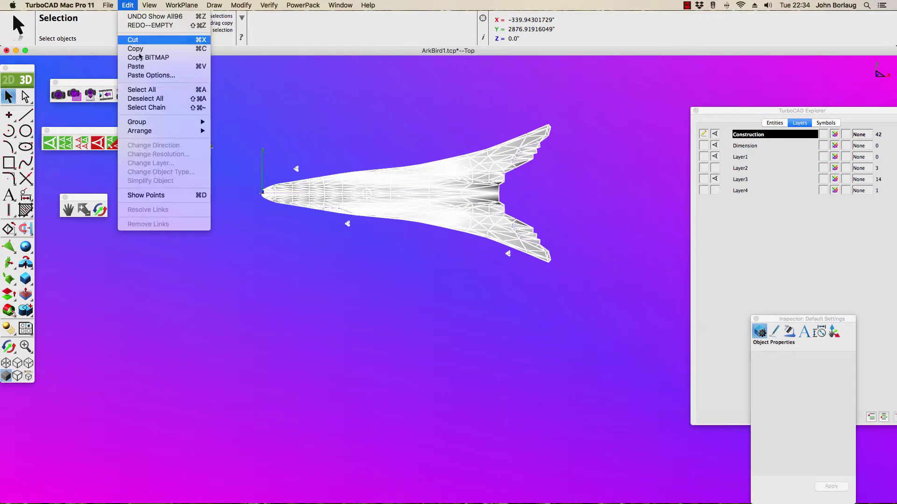
{"action": "left_click", "coordinate": [138, 91]}
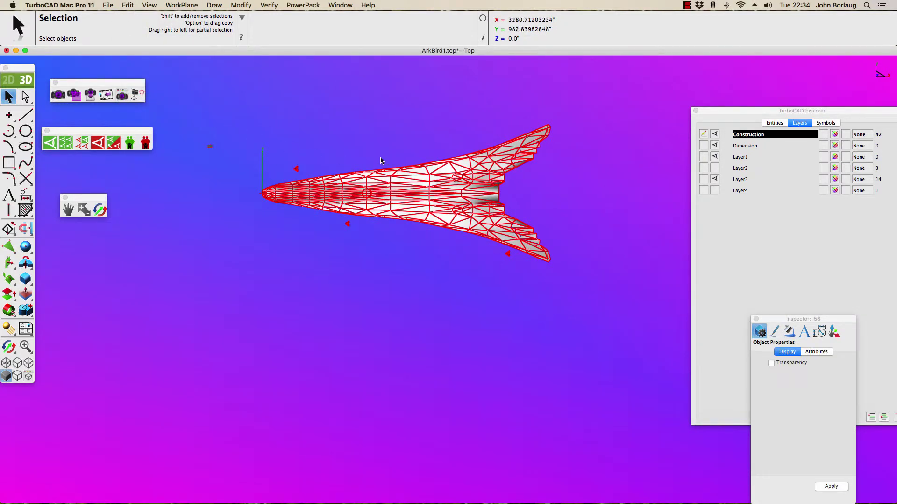
{"action": "left_click", "coordinate": [380, 176]}
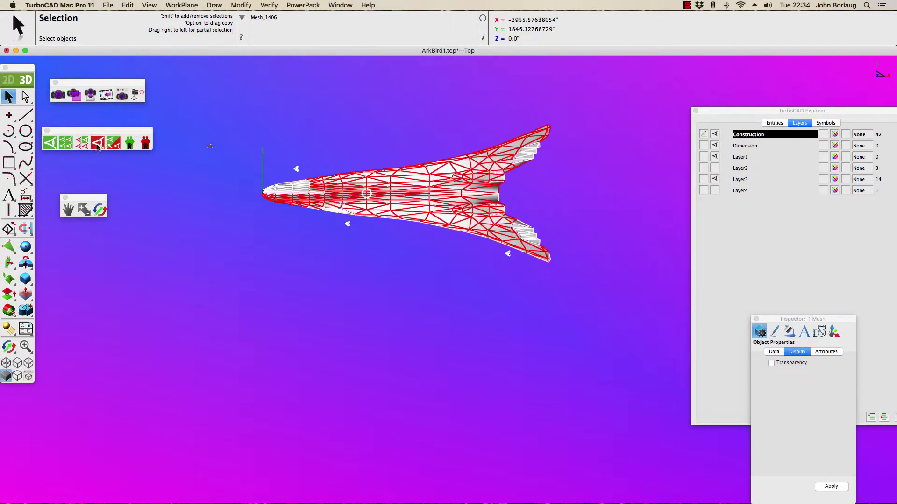
{"action": "left_click", "coordinate": [98, 145]}
{"action": "scroll", "coordinate": [261, 196], "scroll_direction": "up", "scroll_amount": 3}
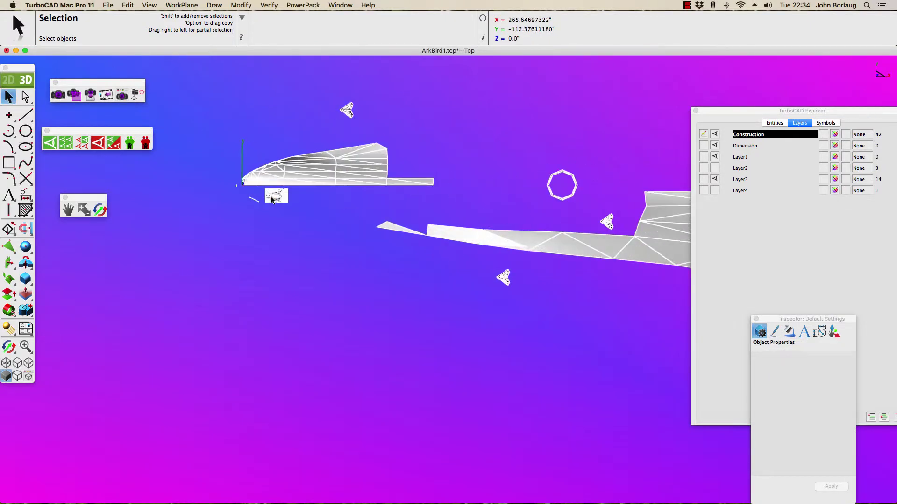
{"action": "scroll", "coordinate": [272, 202], "scroll_direction": "up", "scroll_amount": 3}
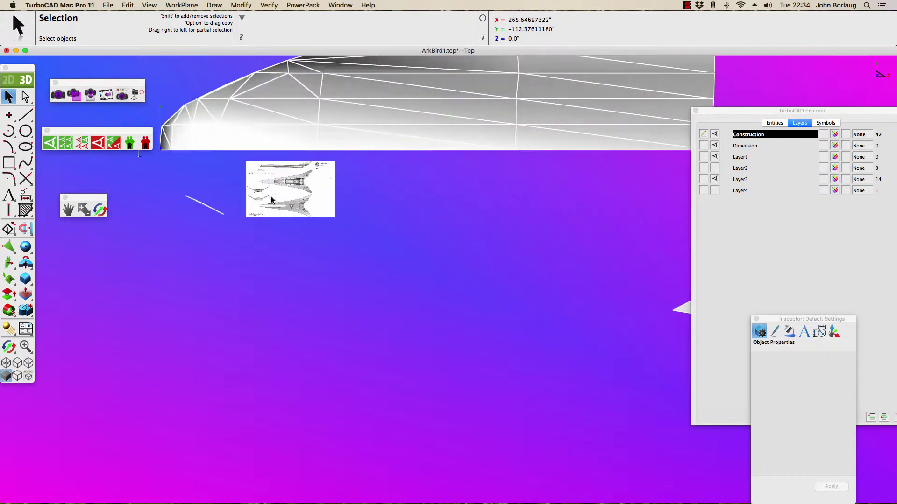
Move the reference picture 375.17 down along the y axis, below the mesh nose.
{"action": "left_click", "coordinate": [335, 217]}
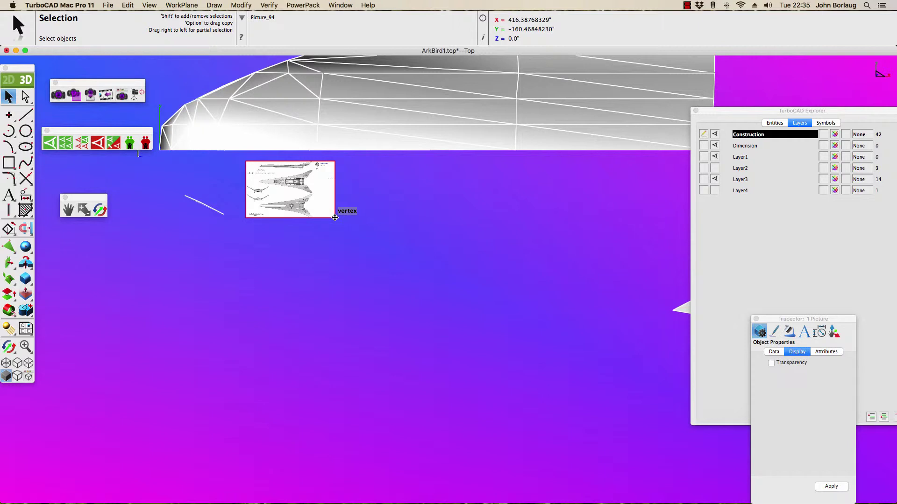
{"action": "left_click", "coordinate": [15, 231]}
{"action": "left_click", "coordinate": [27, 229]}
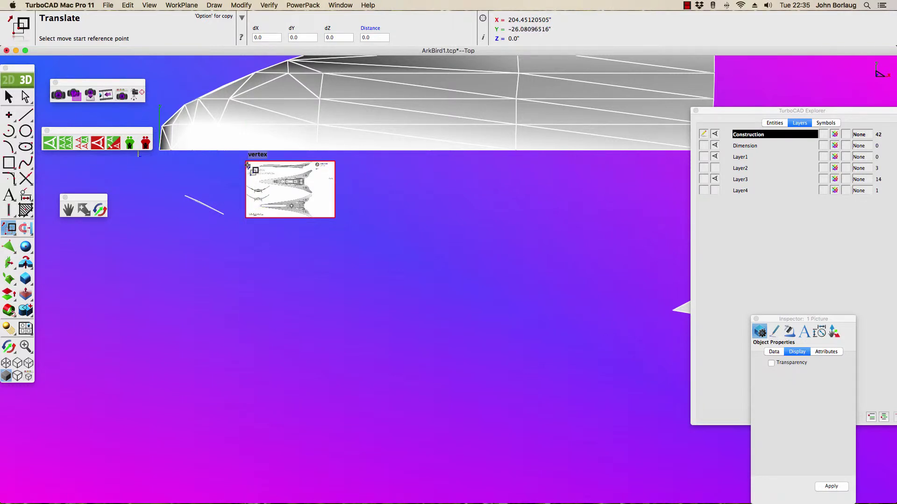
{"action": "left_click", "coordinate": [247, 221]}
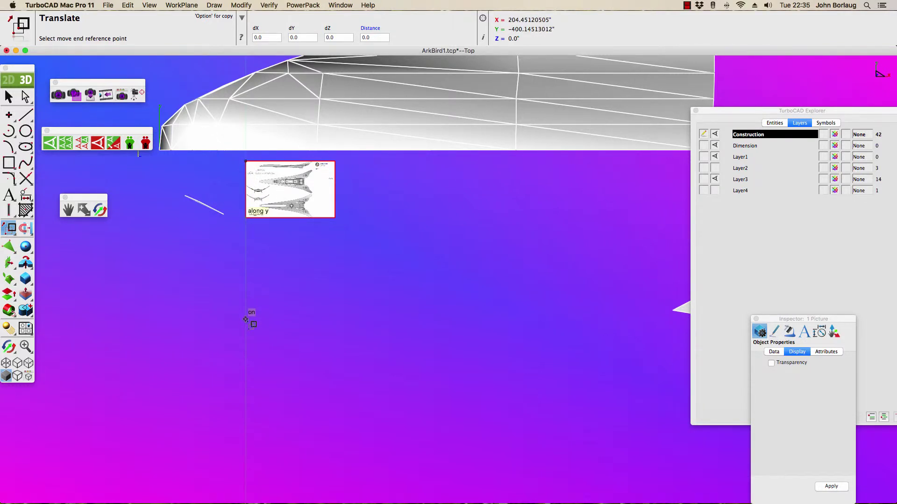
{"action": "left_click", "coordinate": [246, 320]}
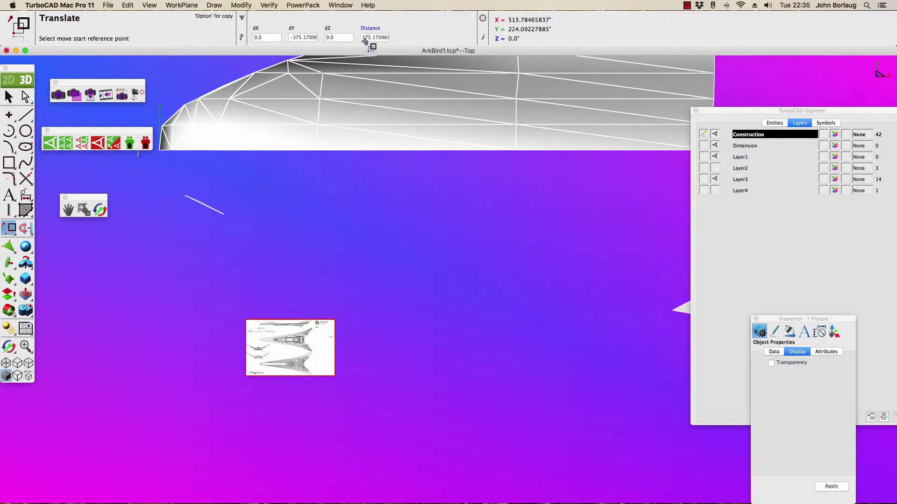
{"action": "left_click", "coordinate": [6, 100]}
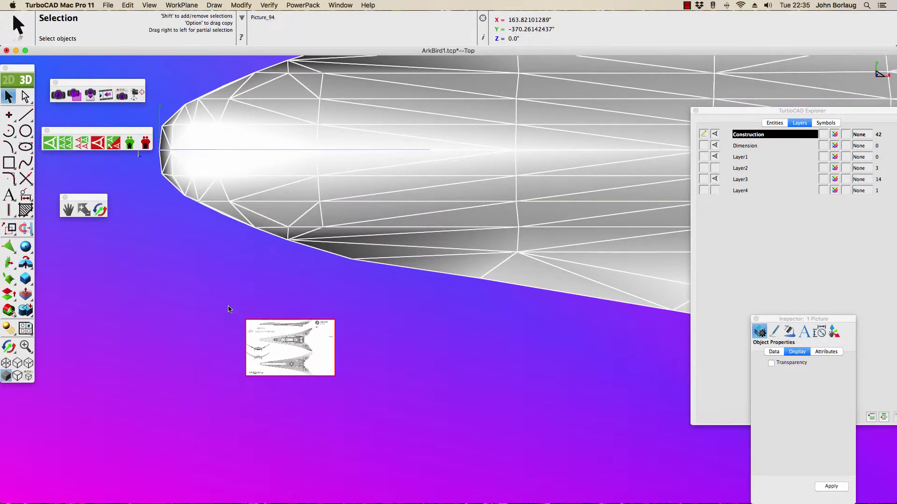
Check the reference picture's corner with a cancelled Single Line, then show the whole mesh.
{"action": "scroll", "coordinate": [284, 332], "scroll_direction": "up", "scroll_amount": 5}
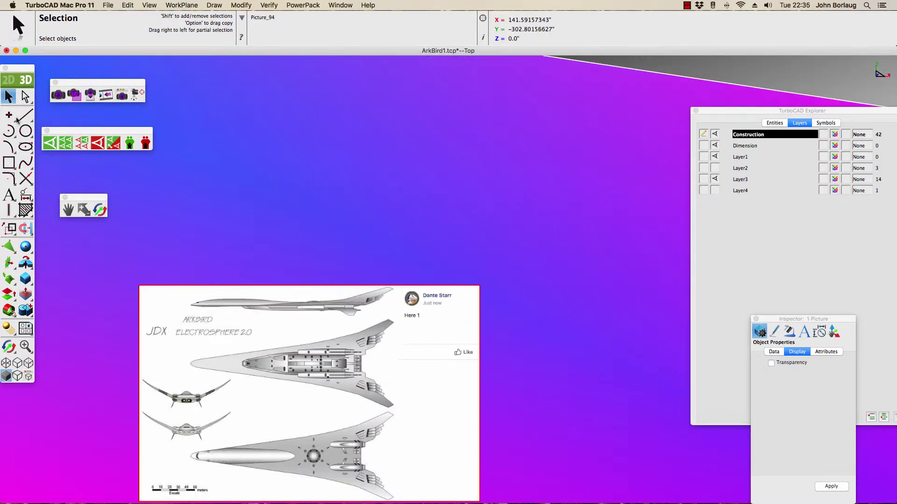
{"action": "left_click", "coordinate": [24, 116]}
{"action": "left_click", "coordinate": [163, 286]}
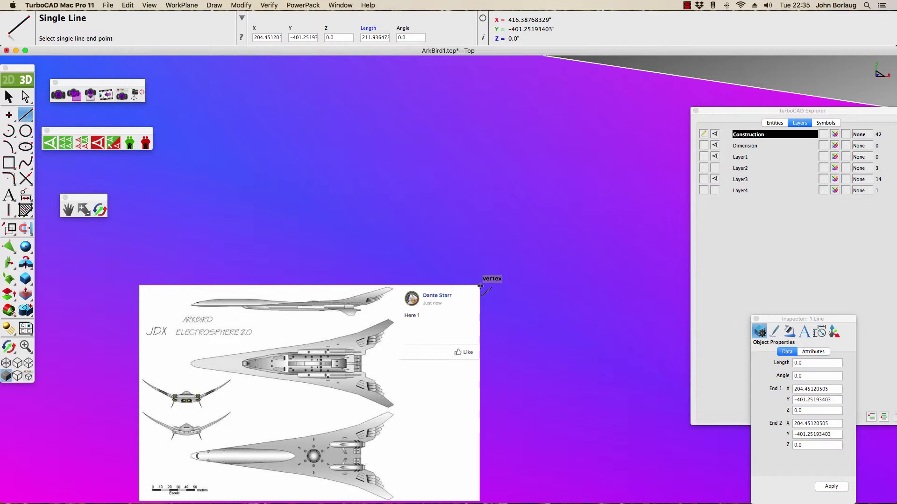
{"action": "left_click", "coordinate": [8, 97]}
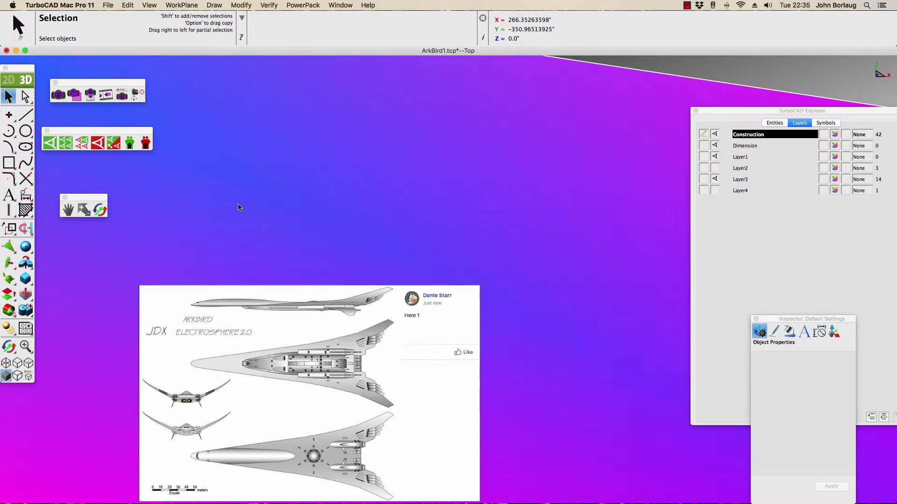
{"action": "scroll", "coordinate": [238, 207], "scroll_direction": "up", "scroll_amount": 3}
{"action": "scroll", "coordinate": [238, 208], "scroll_direction": "up", "scroll_amount": 3}
{"action": "scroll", "coordinate": [238, 207], "scroll_direction": "up", "scroll_amount": 3}
{"action": "scroll", "coordinate": [238, 208], "scroll_direction": "up", "scroll_amount": 2}
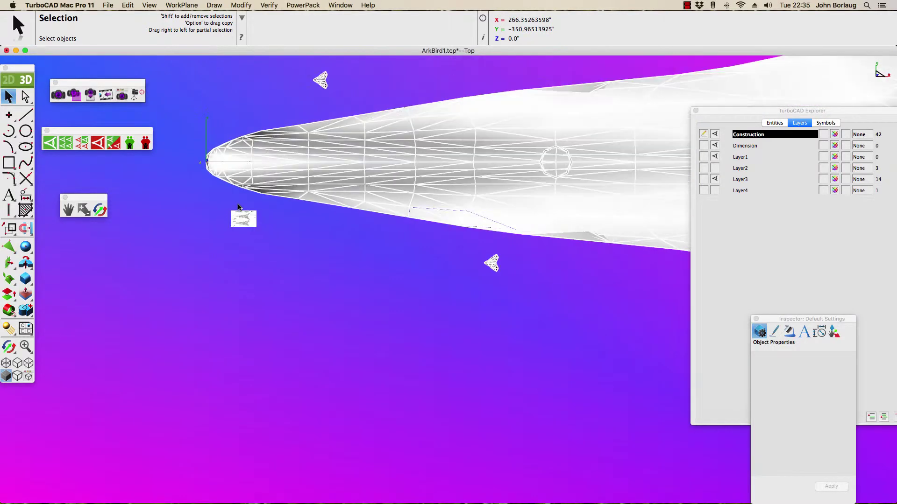
{"action": "scroll", "coordinate": [238, 207], "scroll_direction": "down", "scroll_amount": 3}
{"action": "scroll", "coordinate": [238, 208], "scroll_direction": "down", "scroll_amount": 2}
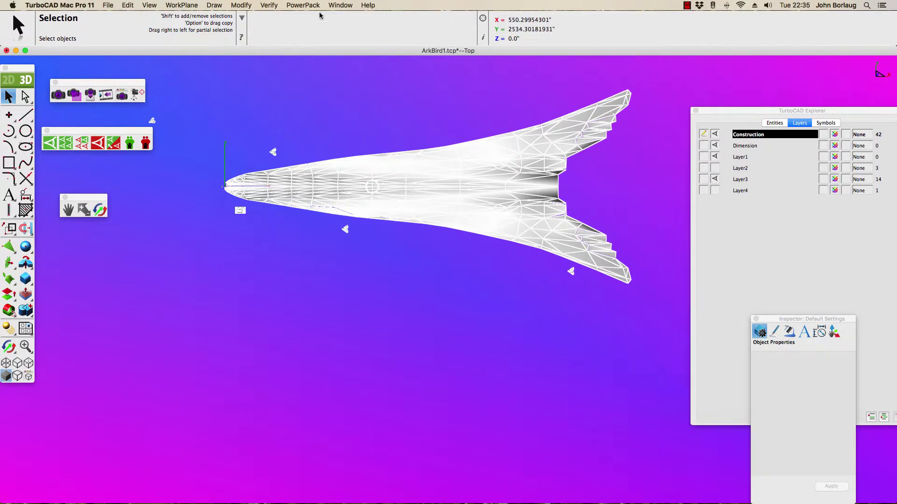
Run Close Simple Holes on the ArkBird mesh, correcting 4 of 8 holes found.
{"action": "left_click", "coordinate": [307, 5]}
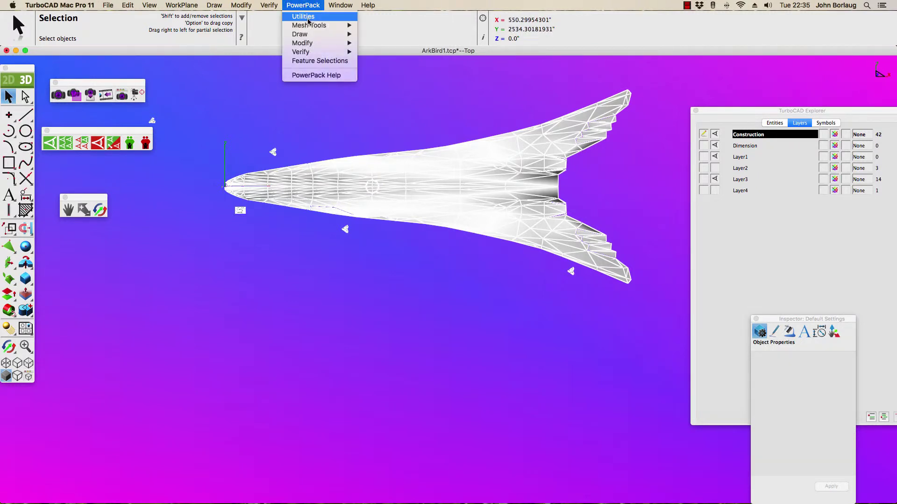
{"action": "mouse_move", "coordinate": [309, 26]}
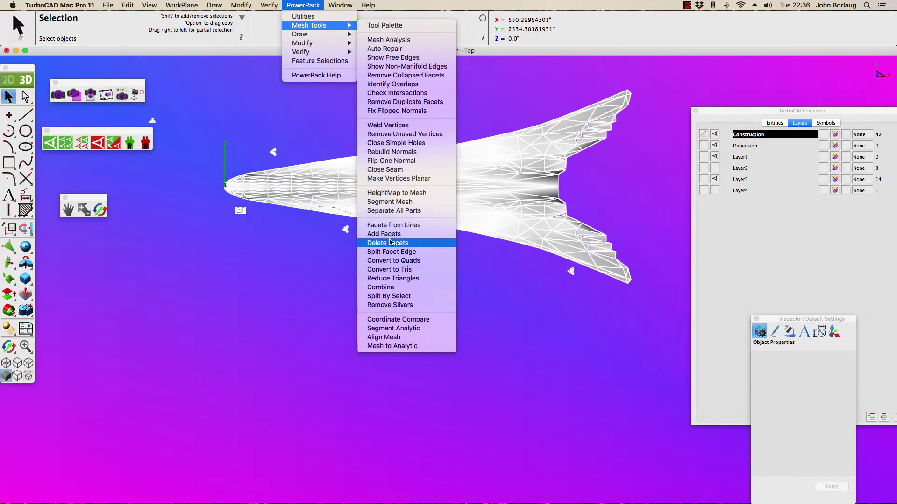
{"action": "left_click", "coordinate": [398, 147]}
{"action": "scroll", "coordinate": [370, 189], "scroll_direction": "up", "scroll_amount": 3}
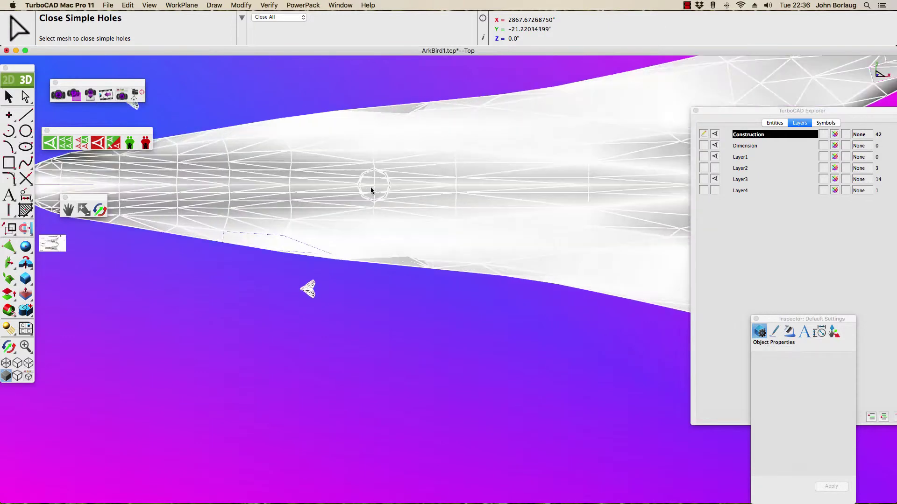
{"action": "scroll", "coordinate": [371, 190], "scroll_direction": "up", "scroll_amount": 3}
{"action": "scroll", "coordinate": [371, 190], "scroll_direction": "up", "scroll_amount": 3}
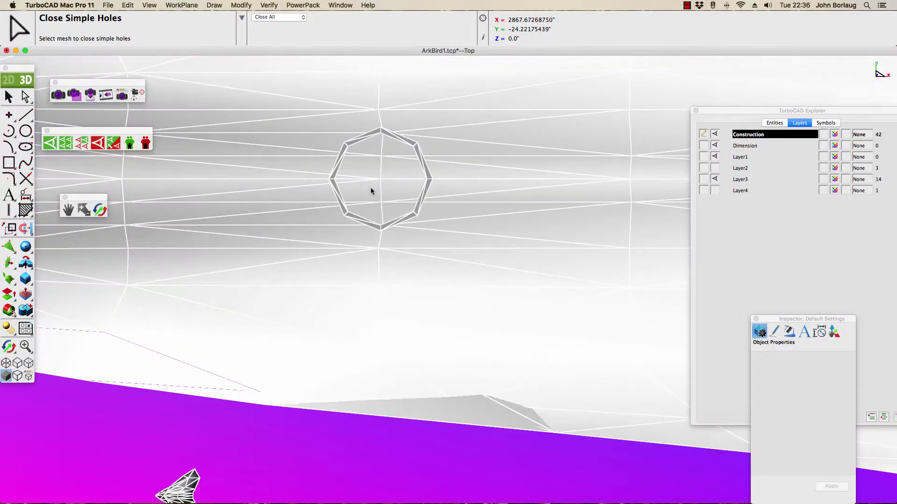
{"action": "left_click", "coordinate": [449, 193]}
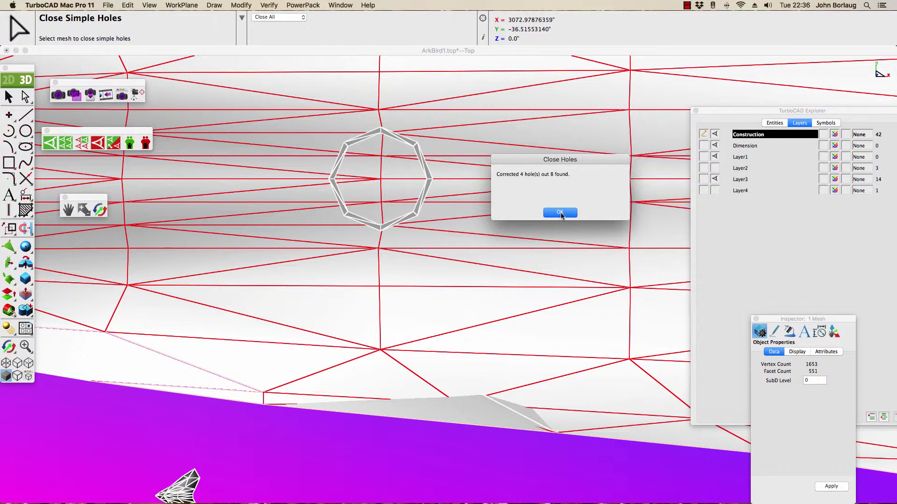
{"action": "left_click", "coordinate": [560, 213]}
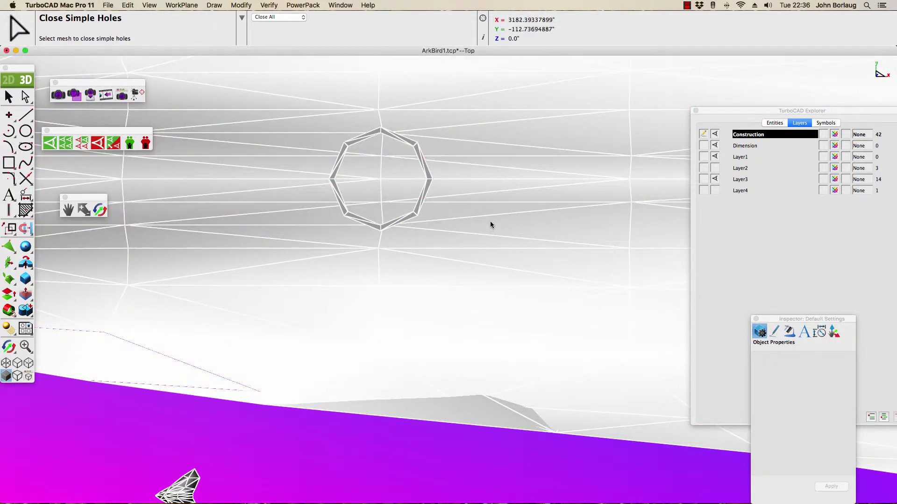
{"action": "left_click", "coordinate": [8, 97]}
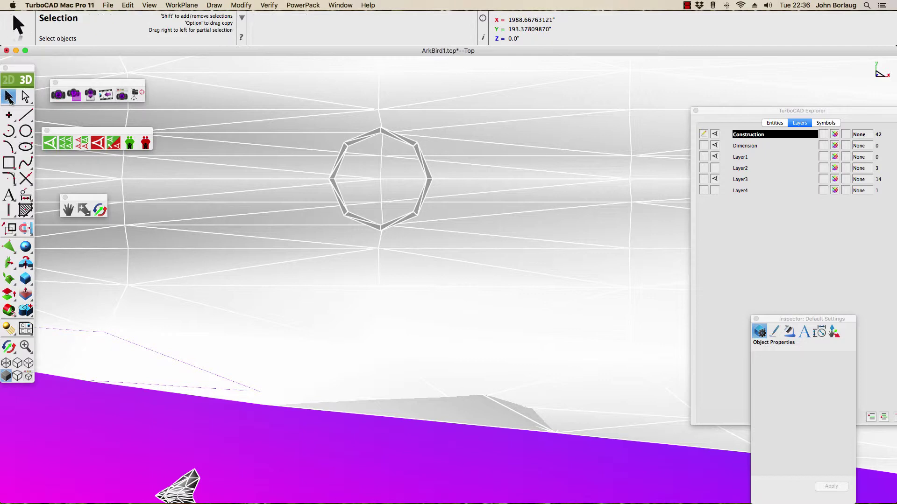
Switch the ArkBird drawing to the Trimetric 3D view.
{"action": "left_click", "coordinate": [153, 8]}
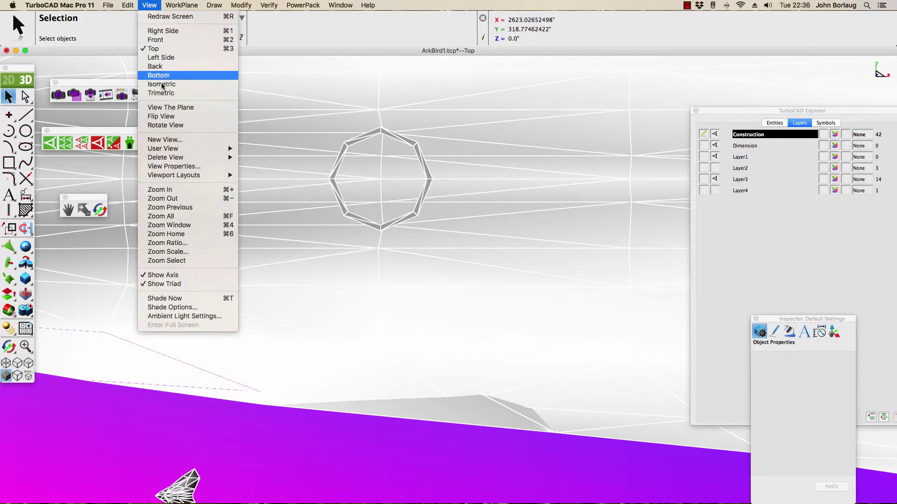
{"action": "left_click", "coordinate": [177, 115]}
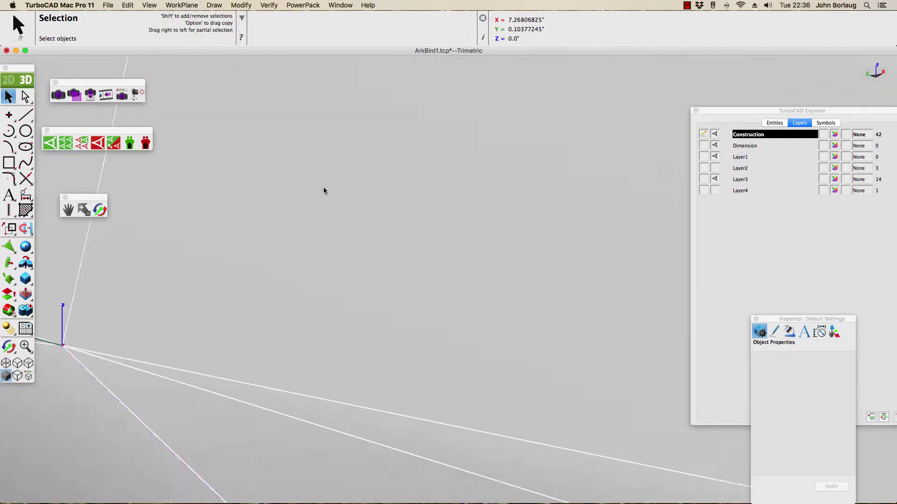
{"action": "scroll", "coordinate": [323, 190], "scroll_direction": "down", "scroll_amount": 5}
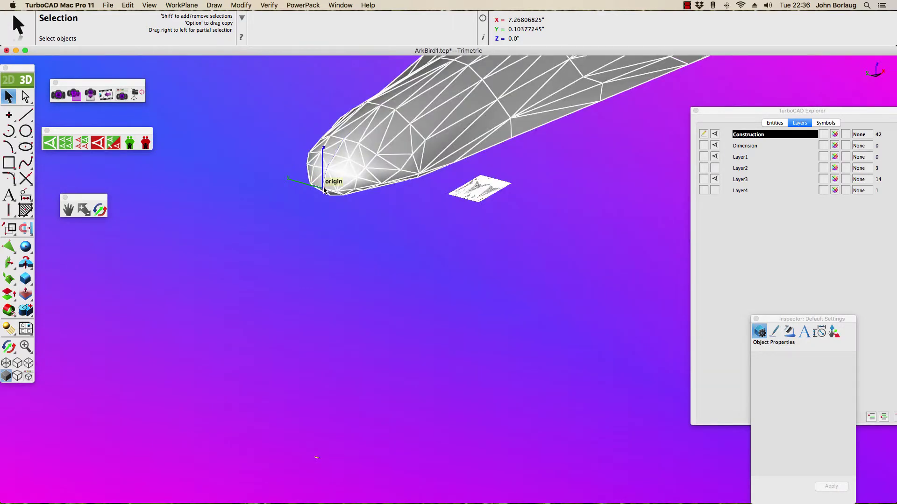
{"action": "scroll", "coordinate": [323, 190], "scroll_direction": "down", "scroll_amount": 3}
{"action": "scroll", "coordinate": [323, 190], "scroll_direction": "down", "scroll_amount": 3}
{"action": "scroll", "coordinate": [449, 108], "scroll_direction": "up", "scroll_amount": 3}
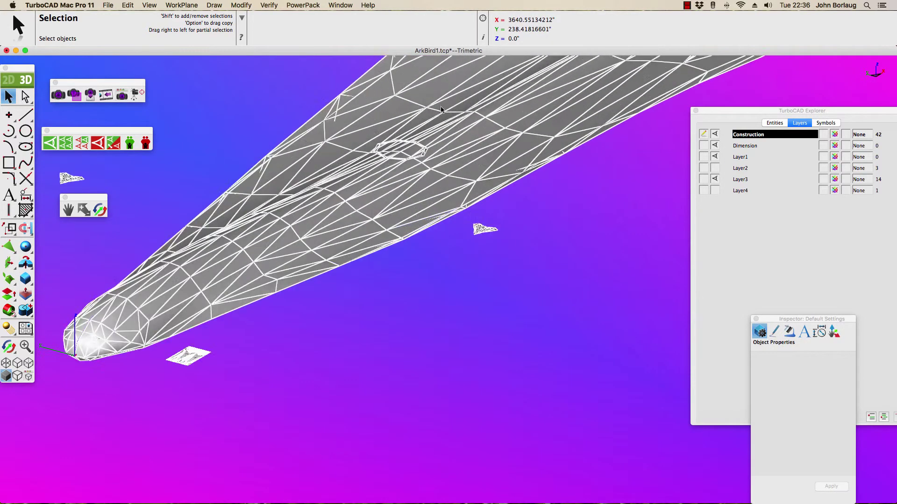
{"action": "scroll", "coordinate": [439, 164], "scroll_direction": "up", "scroll_amount": 3}
{"action": "scroll", "coordinate": [437, 224], "scroll_direction": "up", "scroll_amount": 3}
{"action": "scroll", "coordinate": [439, 227], "scroll_direction": "up", "scroll_amount": 3}
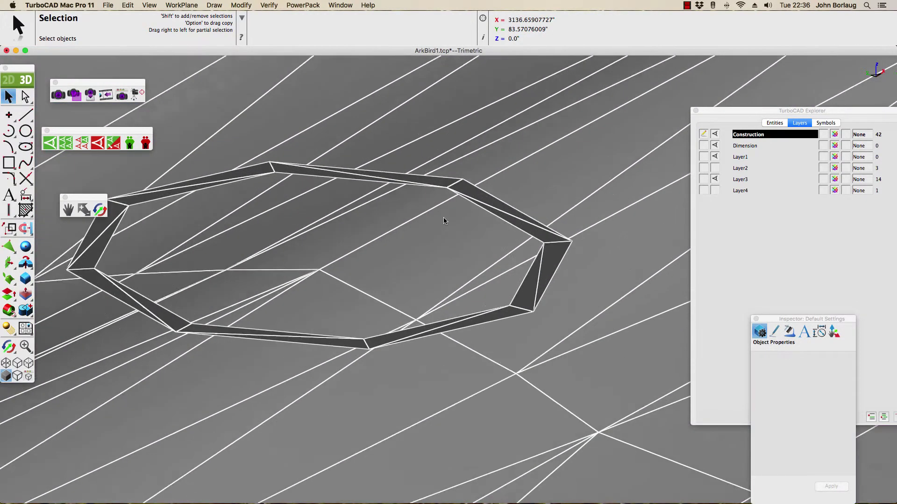
Select body mesh Mesh_1406 (1680 vertices, 562 facets) and zoom in on the wing.
{"action": "left_click", "coordinate": [444, 220]}
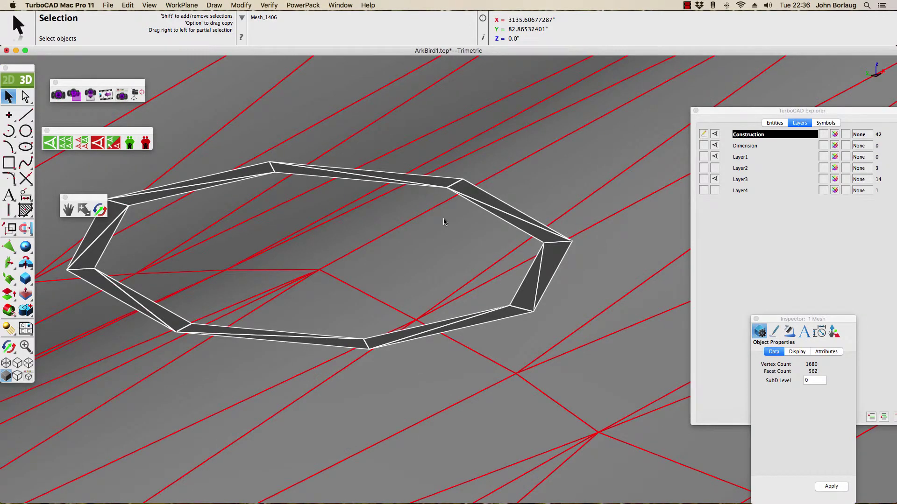
{"action": "scroll", "coordinate": [299, 171], "scroll_direction": "down", "scroll_amount": 2}
{"action": "scroll", "coordinate": [294, 177], "scroll_direction": "down", "scroll_amount": 5}
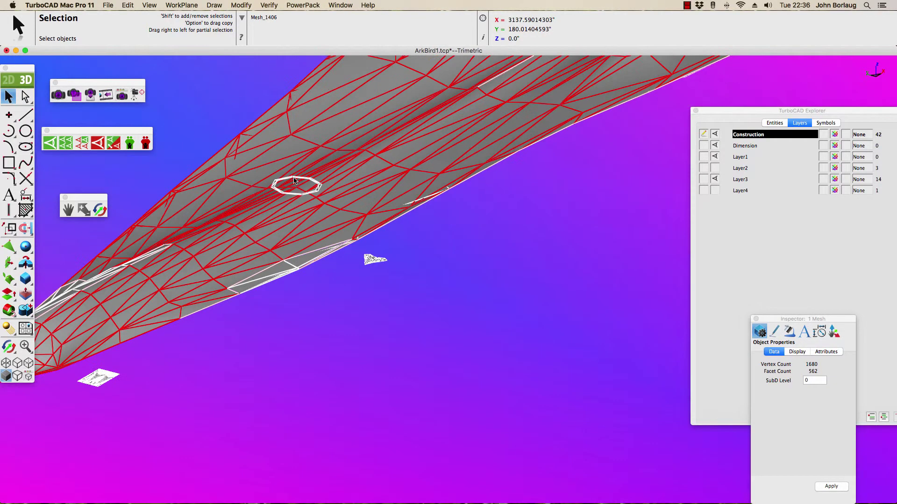
{"action": "scroll", "coordinate": [295, 179], "scroll_direction": "down", "scroll_amount": 3}
{"action": "scroll", "coordinate": [294, 180], "scroll_direction": "down", "scroll_amount": 2}
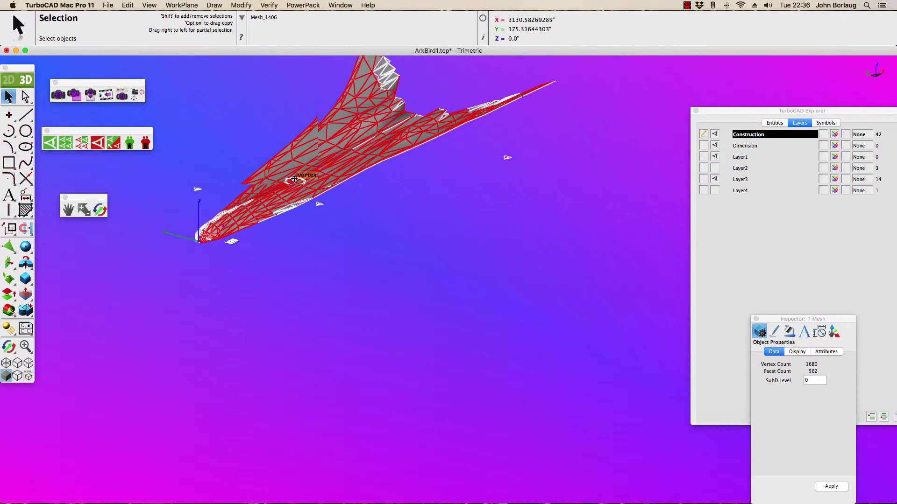
{"action": "scroll", "coordinate": [397, 75], "scroll_direction": "up", "scroll_amount": 2}
{"action": "scroll", "coordinate": [380, 91], "scroll_direction": "up", "scroll_amount": 2}
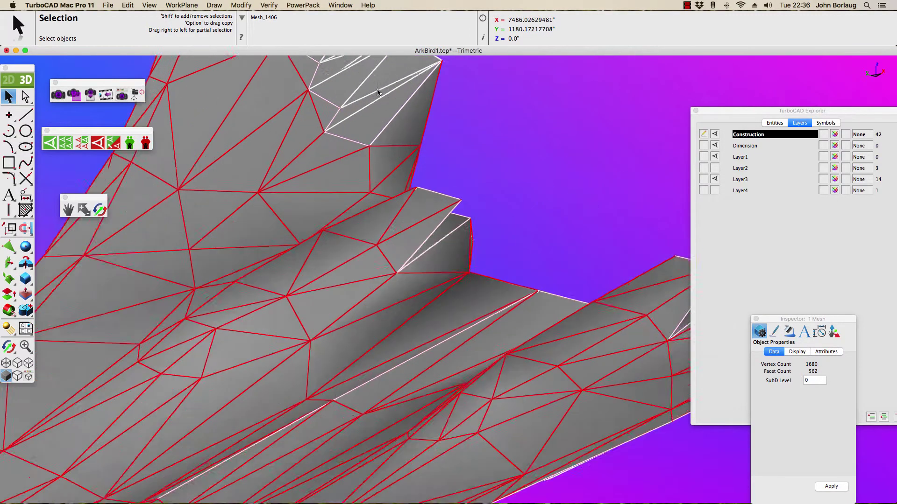
{"action": "scroll", "coordinate": [373, 103], "scroll_direction": "up", "scroll_amount": 2}
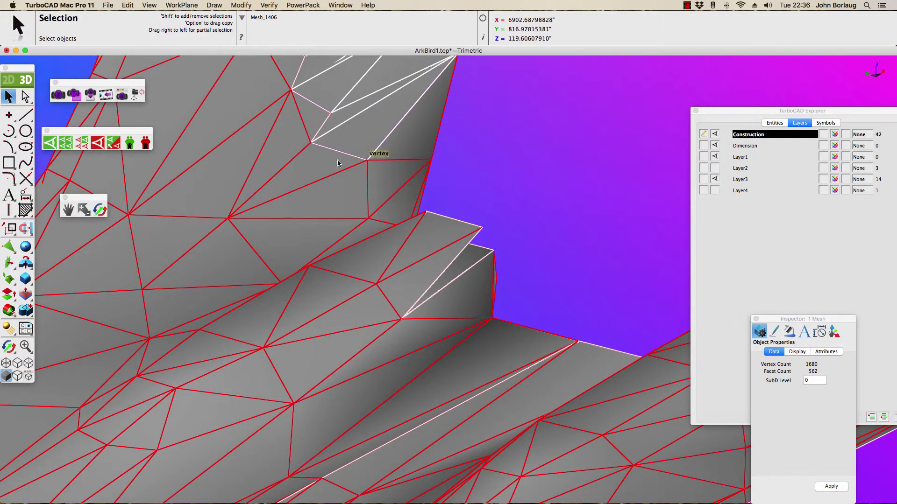
Change the body mesh colour from White06 to Green in the Inspector's Attributes.
{"action": "left_click", "coordinate": [823, 354]}
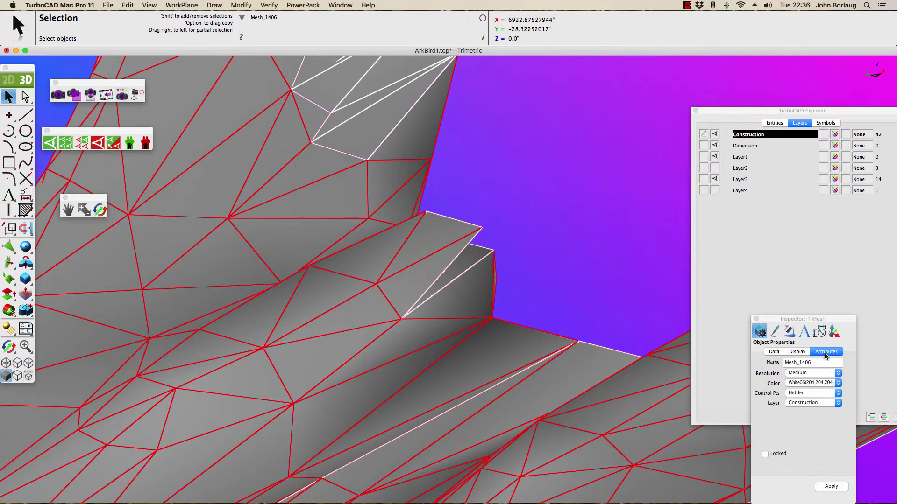
{"action": "left_click", "coordinate": [838, 384]}
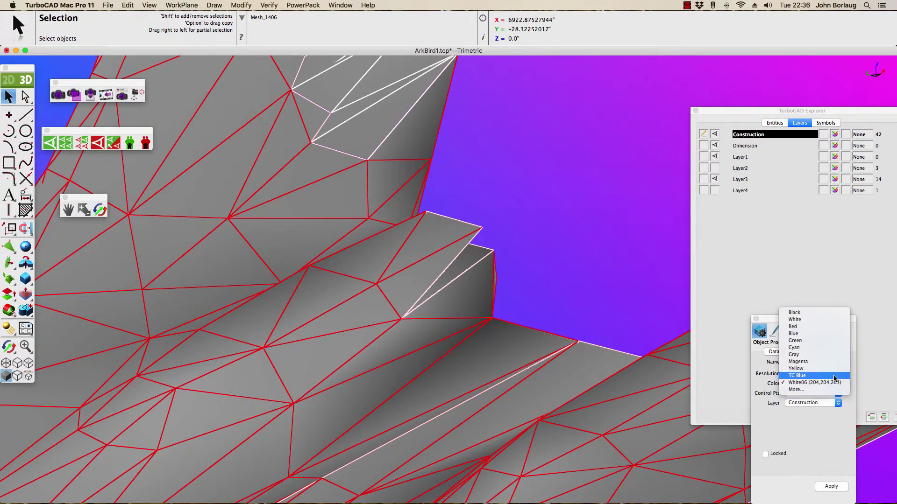
{"action": "left_click", "coordinate": [822, 341]}
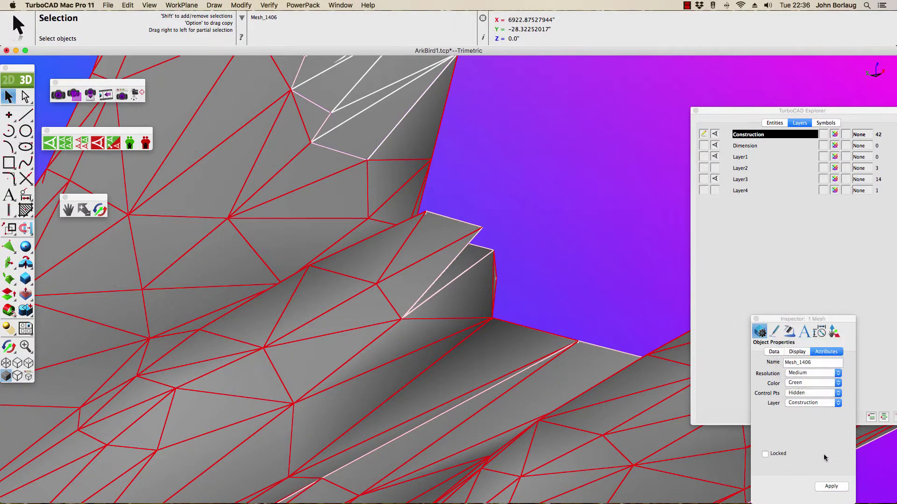
{"action": "left_click", "coordinate": [828, 488]}
{"action": "left_click", "coordinate": [586, 192]}
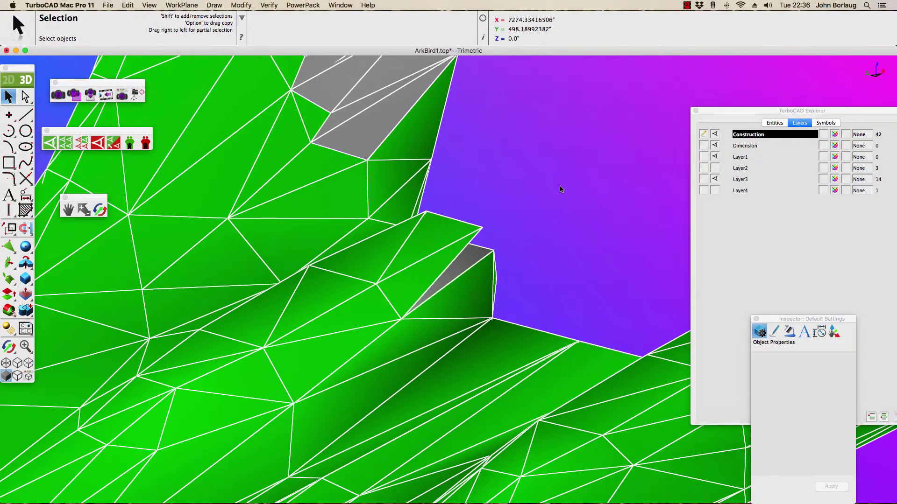
{"action": "left_click", "coordinate": [312, 6]}
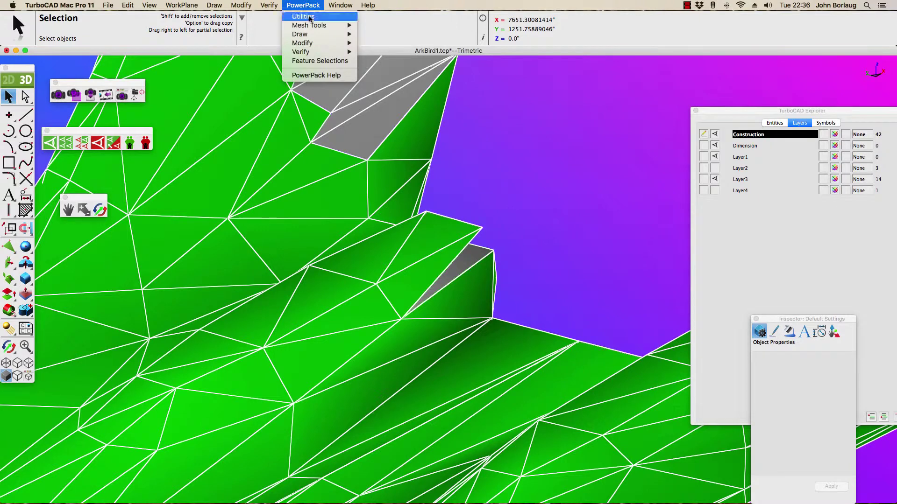
{"action": "mouse_move", "coordinate": [310, 26]}
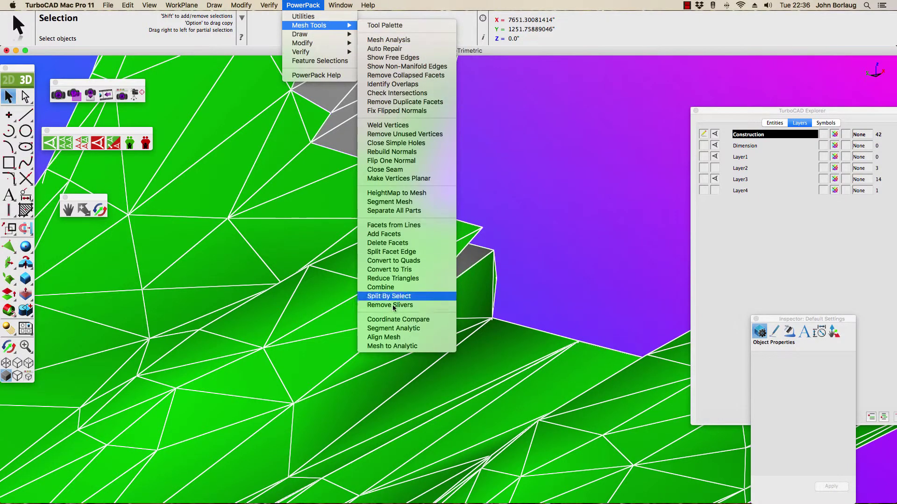
Combine the grey wing piece and sliver Mesh_1411 into the green body mesh.
{"action": "left_click", "coordinate": [415, 287]}
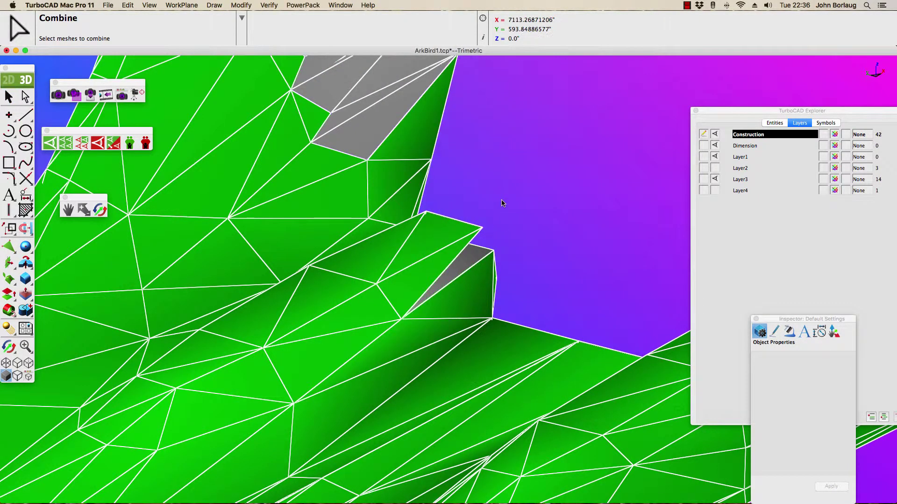
{"action": "left_click", "coordinate": [193, 139]}
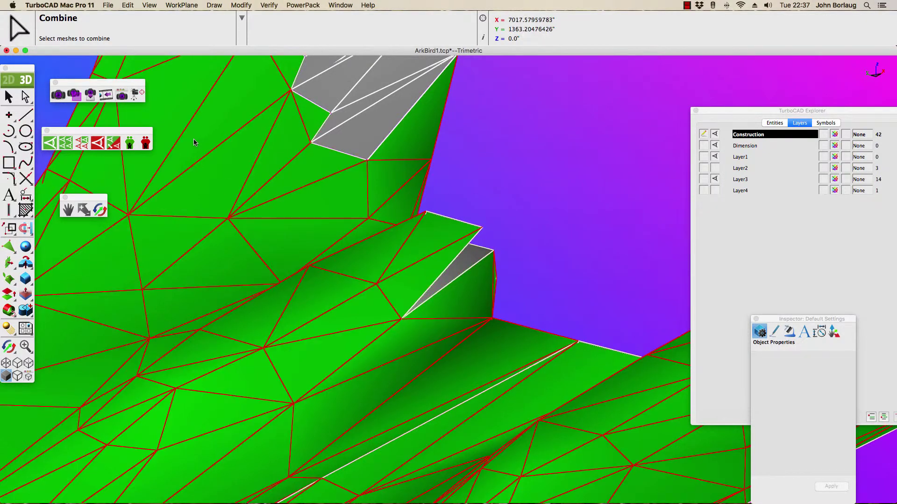
{"action": "left_click", "coordinate": [343, 139]}
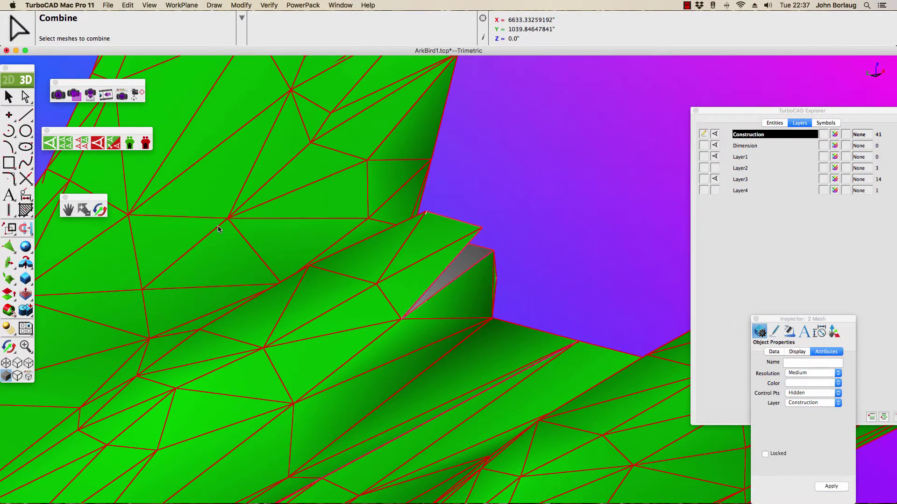
{"action": "left_click", "coordinate": [472, 261]}
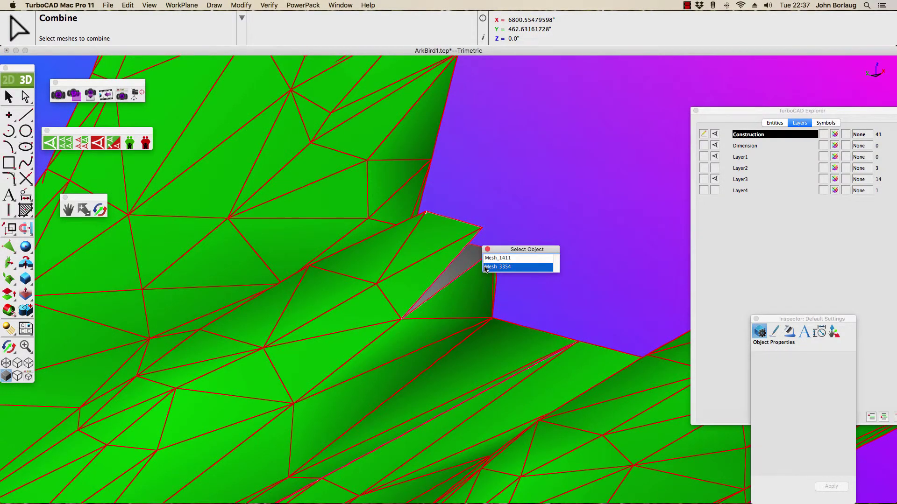
{"action": "left_click", "coordinate": [489, 261]}
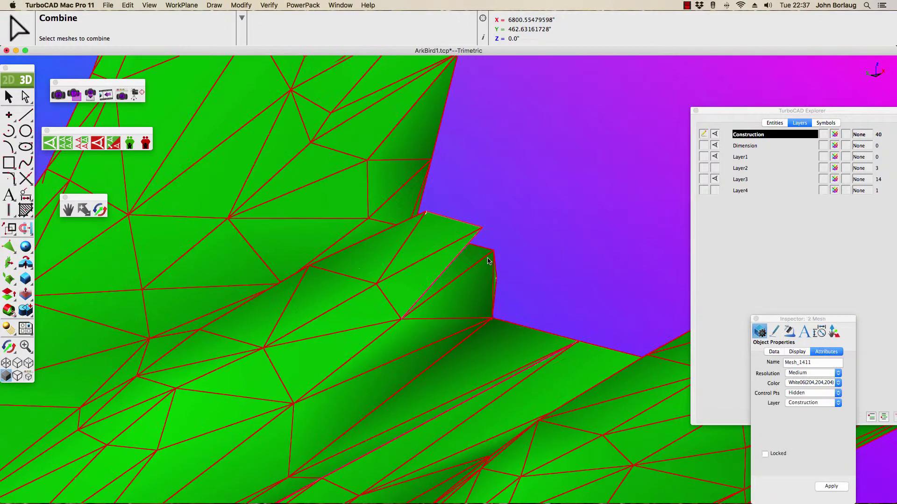
{"action": "scroll", "coordinate": [433, 261], "scroll_direction": "down", "scroll_amount": 5}
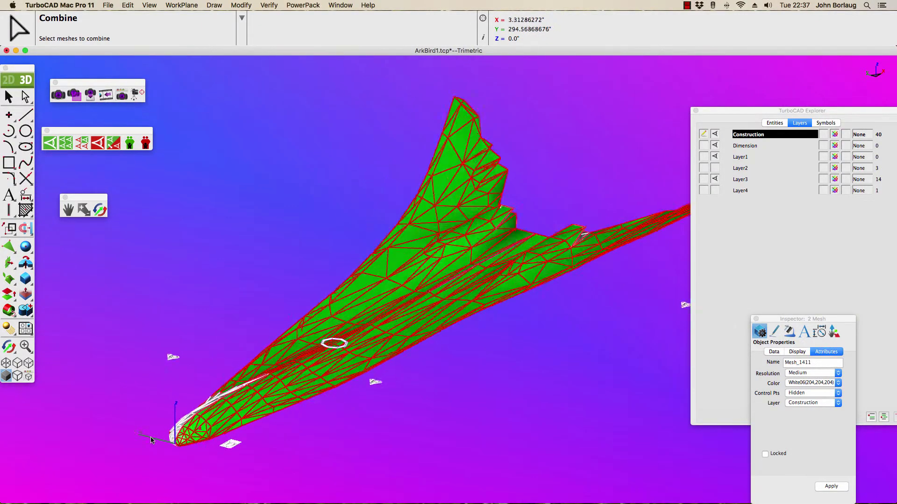
{"action": "scroll", "coordinate": [150, 439], "scroll_direction": "up", "scroll_amount": 3}
{"action": "scroll", "coordinate": [152, 440], "scroll_direction": "up", "scroll_amount": 3}
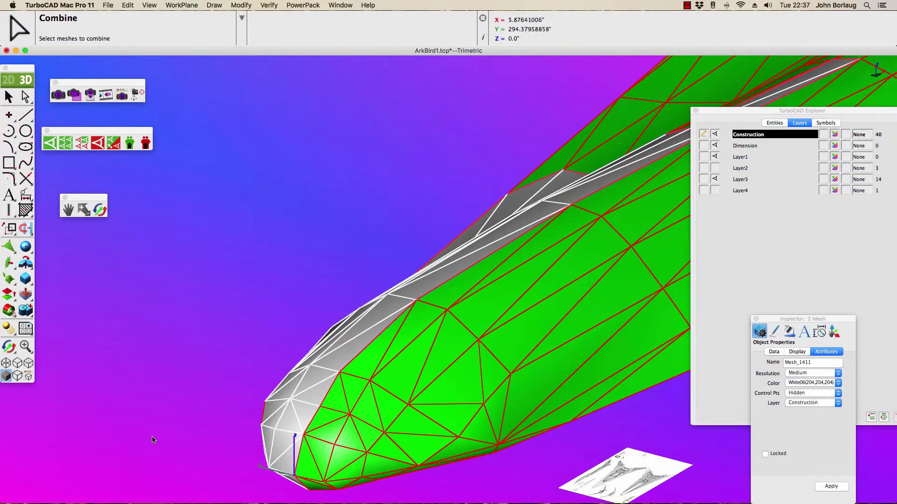
Merge the grey nose strip Mesh_3355 into the green mesh.
{"action": "left_click", "coordinate": [404, 419]}
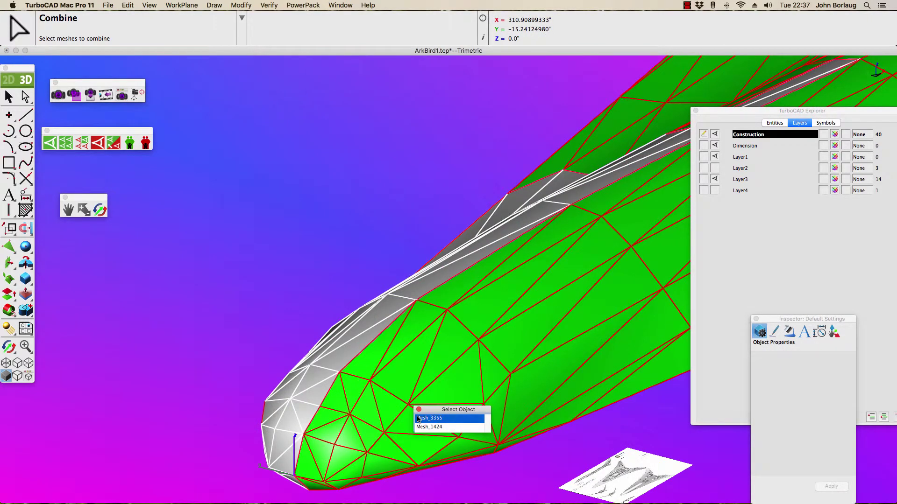
{"action": "left_click", "coordinate": [418, 419]}
{"action": "left_click", "coordinate": [298, 405]}
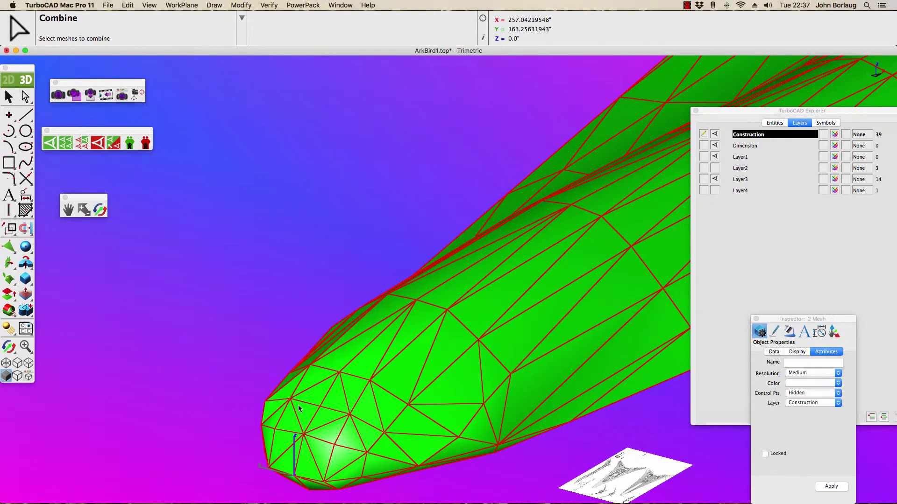
{"action": "scroll", "coordinate": [298, 408], "scroll_direction": "down", "scroll_amount": 3}
{"action": "scroll", "coordinate": [297, 404], "scroll_direction": "down", "scroll_amount": 2}
{"action": "scroll", "coordinate": [295, 401], "scroll_direction": "down", "scroll_amount": 2}
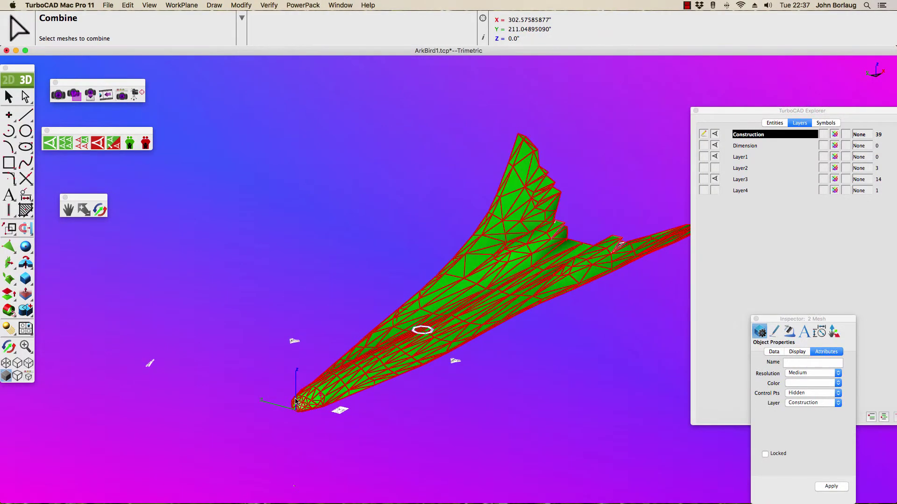
{"action": "scroll", "coordinate": [634, 244], "scroll_direction": "up", "scroll_amount": 2}
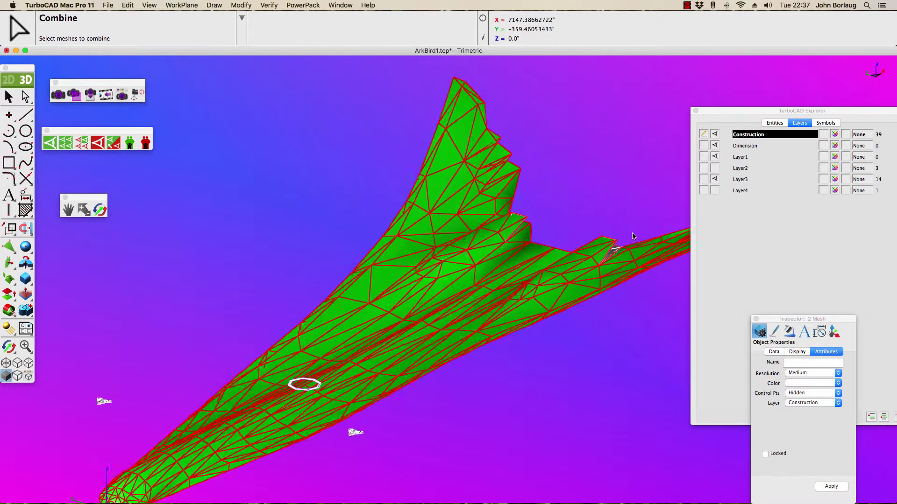
{"action": "scroll", "coordinate": [631, 240], "scroll_direction": "up", "scroll_amount": 3}
{"action": "scroll", "coordinate": [616, 252], "scroll_direction": "up", "scroll_amount": 3}
{"action": "scroll", "coordinate": [624, 303], "scroll_direction": "up", "scroll_amount": 2}
Merge the grey tail-notch face Mesh_1420 into the green mesh.
{"action": "key", "text": "Return"}
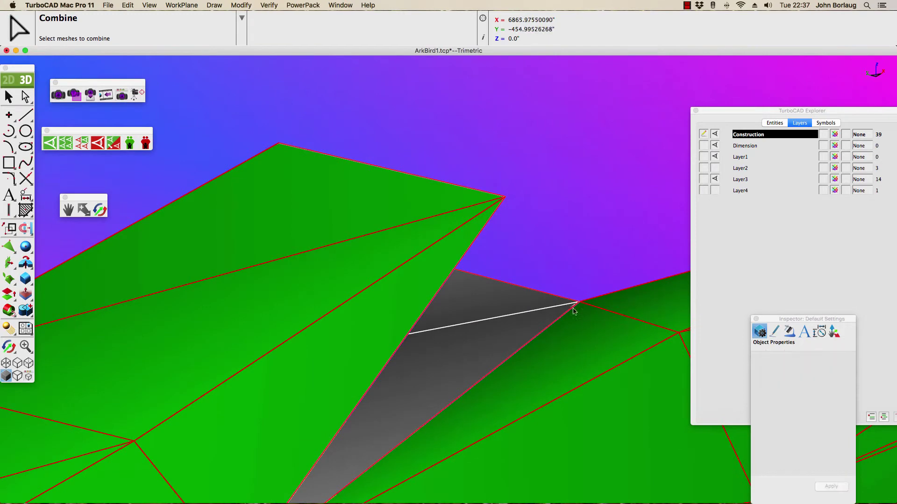
{"action": "left_click", "coordinate": [518, 304]}
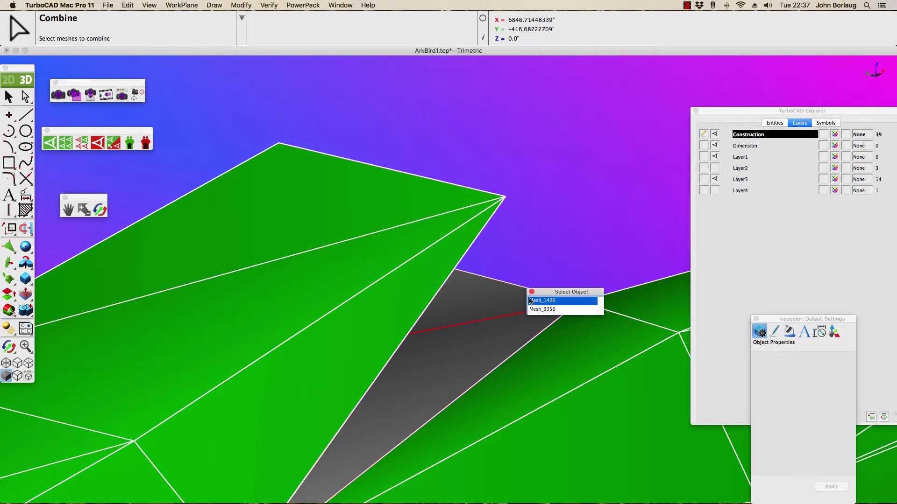
{"action": "left_click", "coordinate": [529, 301]}
{"action": "scroll", "coordinate": [512, 311], "scroll_direction": "down", "scroll_amount": 3}
{"action": "scroll", "coordinate": [514, 299], "scroll_direction": "down", "scroll_amount": 3}
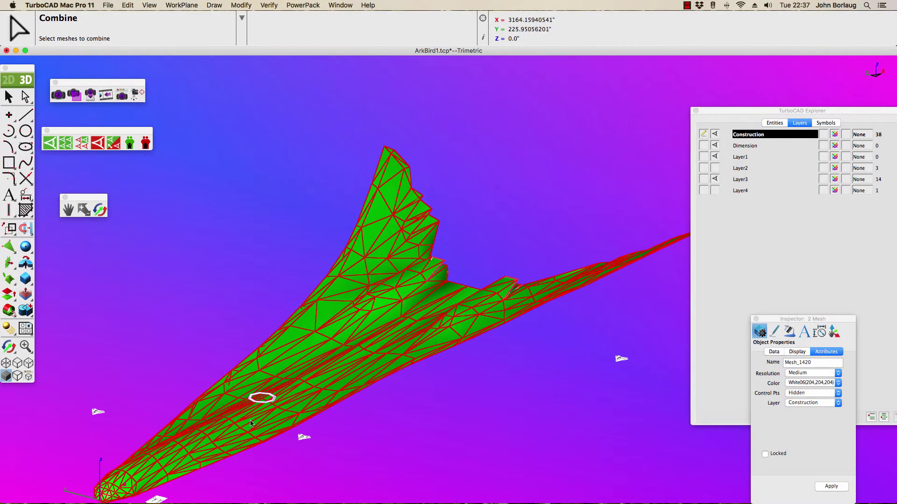
{"action": "scroll", "coordinate": [262, 401], "scroll_direction": "up", "scroll_amount": 3}
{"action": "scroll", "coordinate": [289, 345], "scroll_direction": "up", "scroll_amount": 3}
{"action": "scroll", "coordinate": [361, 312], "scroll_direction": "up", "scroll_amount": 2}
{"action": "scroll", "coordinate": [375, 308], "scroll_direction": "up", "scroll_amount": 2}
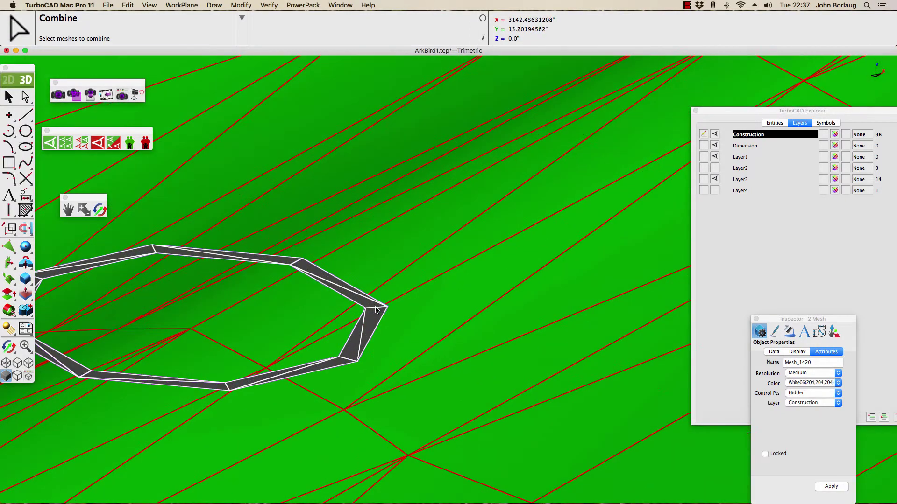
{"action": "scroll", "coordinate": [347, 304], "scroll_direction": "up", "scroll_amount": 2}
Inspect the octagon ring pieces Mesh_1410, Mesh_1419 and green Mesh_3357 by selecting each.
{"action": "left_click", "coordinate": [9, 97]}
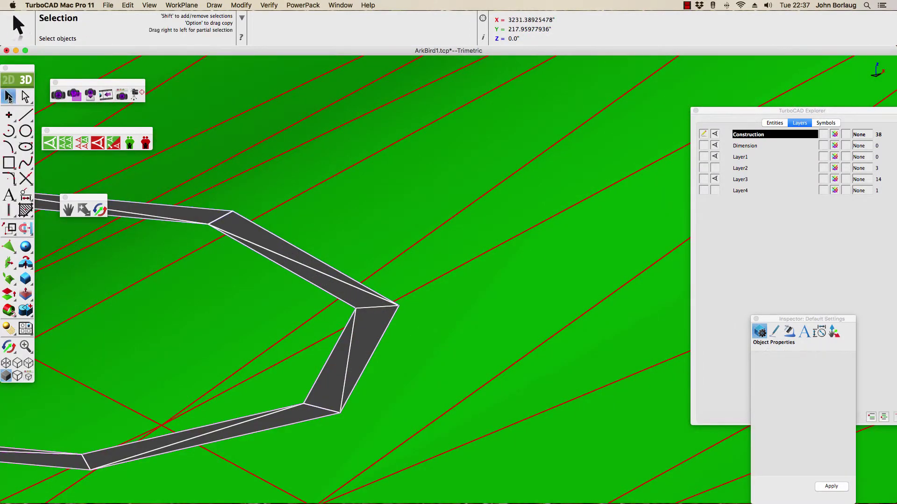
{"action": "left_click", "coordinate": [187, 219]}
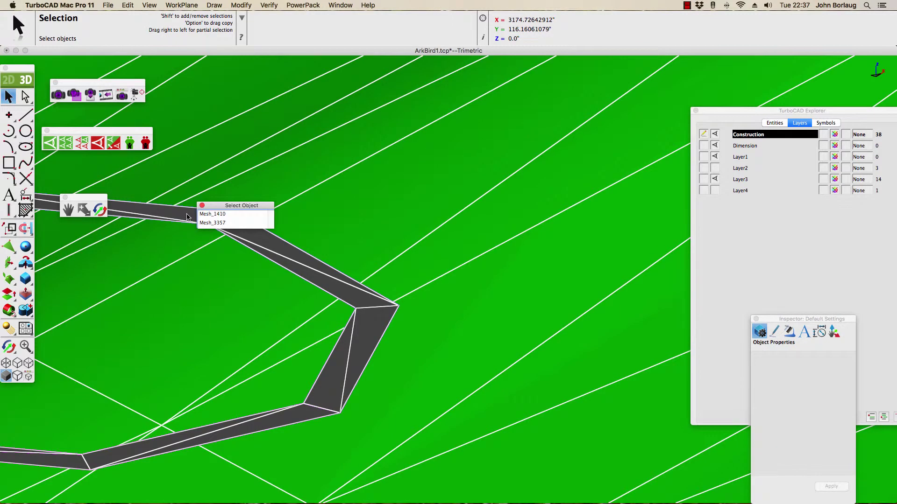
{"action": "left_click", "coordinate": [213, 214]}
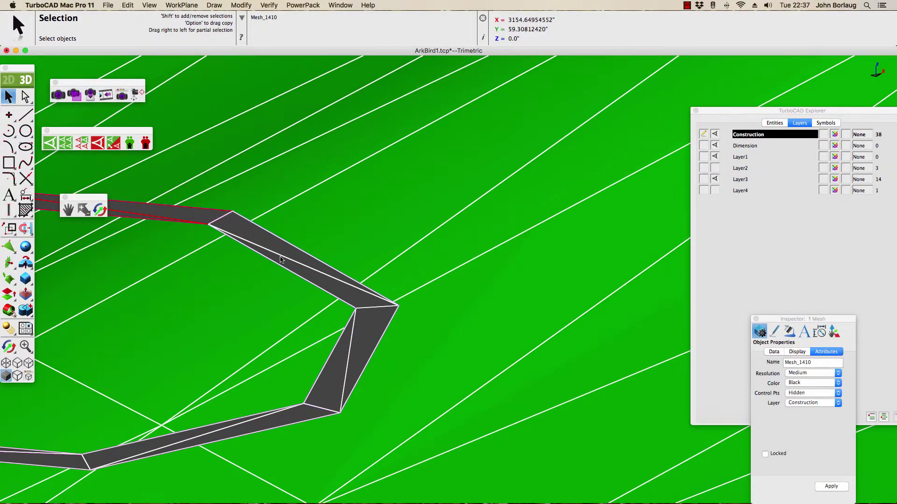
{"action": "scroll", "coordinate": [280, 260], "scroll_direction": "down", "scroll_amount": 5}
{"action": "scroll", "coordinate": [287, 264], "scroll_direction": "down", "scroll_amount": 3}
{"action": "scroll", "coordinate": [294, 270], "scroll_direction": "down", "scroll_amount": 1}
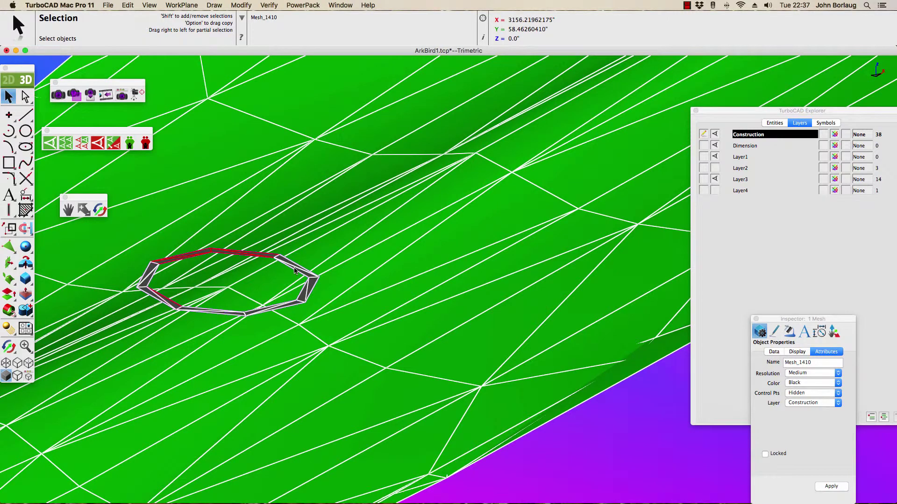
{"action": "left_click", "coordinate": [308, 290]}
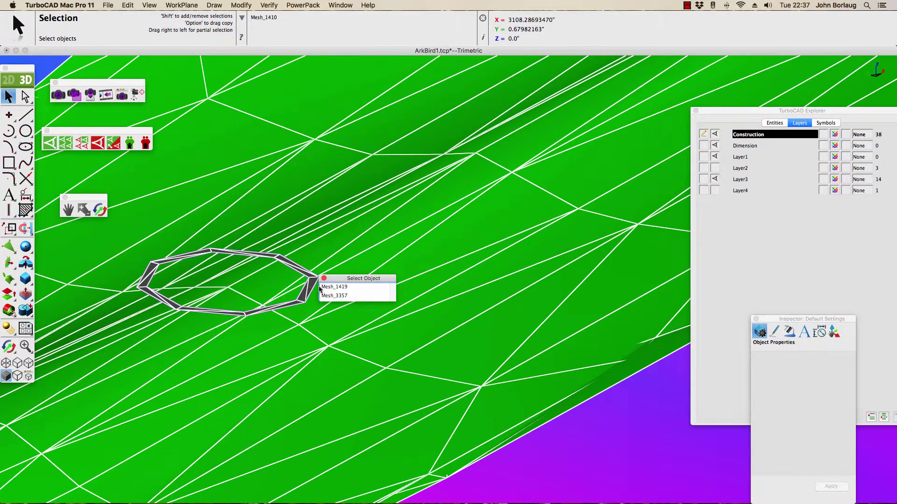
{"action": "left_click", "coordinate": [324, 287]}
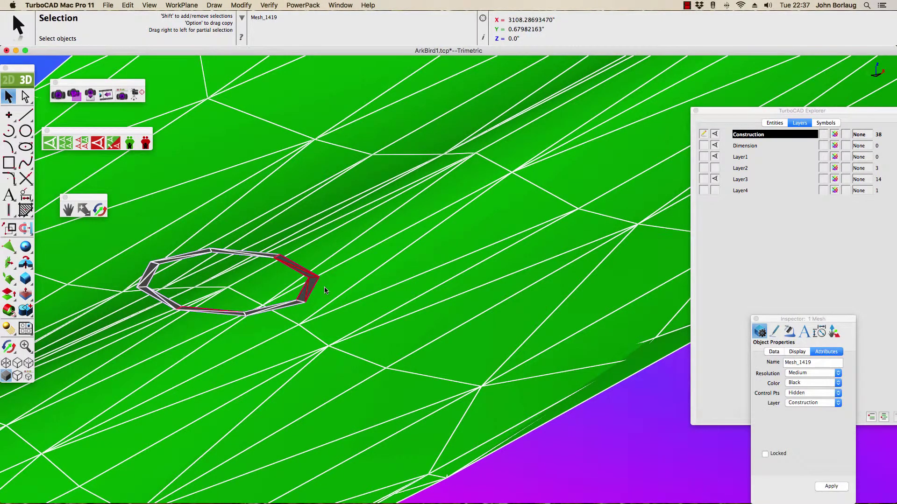
{"action": "left_click", "coordinate": [330, 301]}
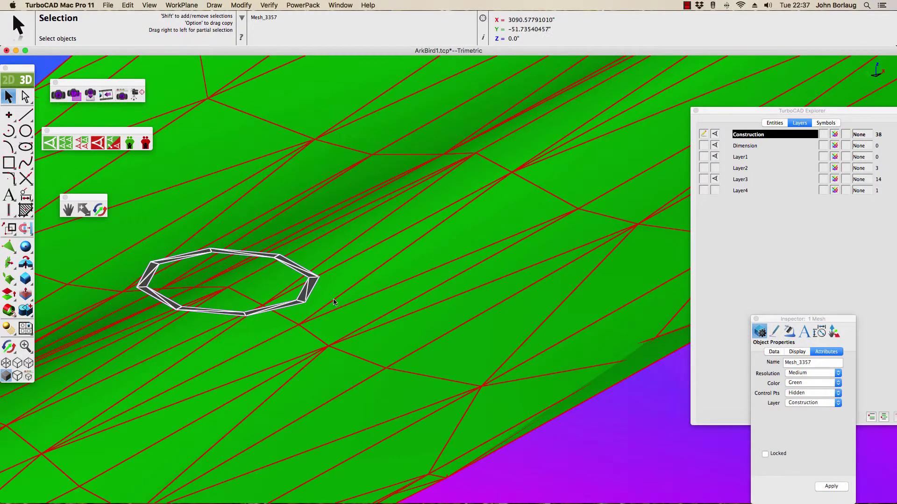
{"action": "scroll", "coordinate": [331, 308], "scroll_direction": "down", "scroll_amount": 2}
{"action": "scroll", "coordinate": [331, 307], "scroll_direction": "down", "scroll_amount": 3}
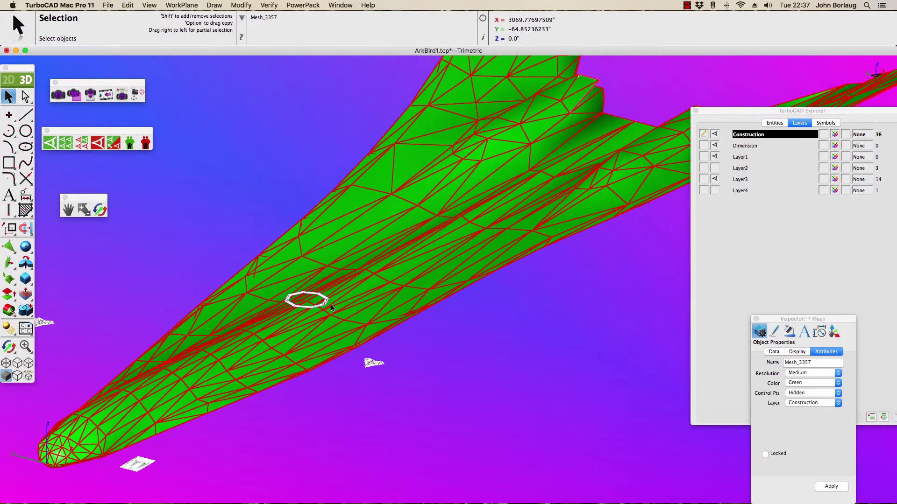
{"action": "scroll", "coordinate": [297, 406], "scroll_direction": "left", "scroll_amount": 3}
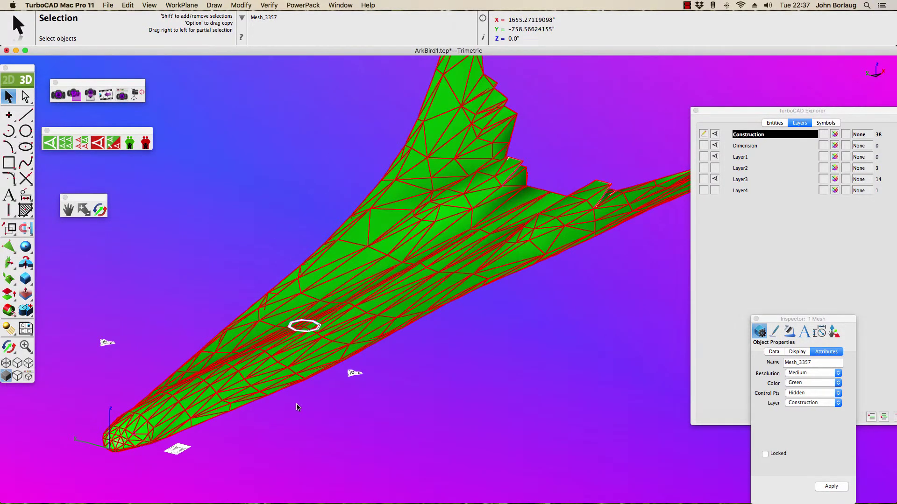
{"action": "left_click", "coordinate": [297, 406]}
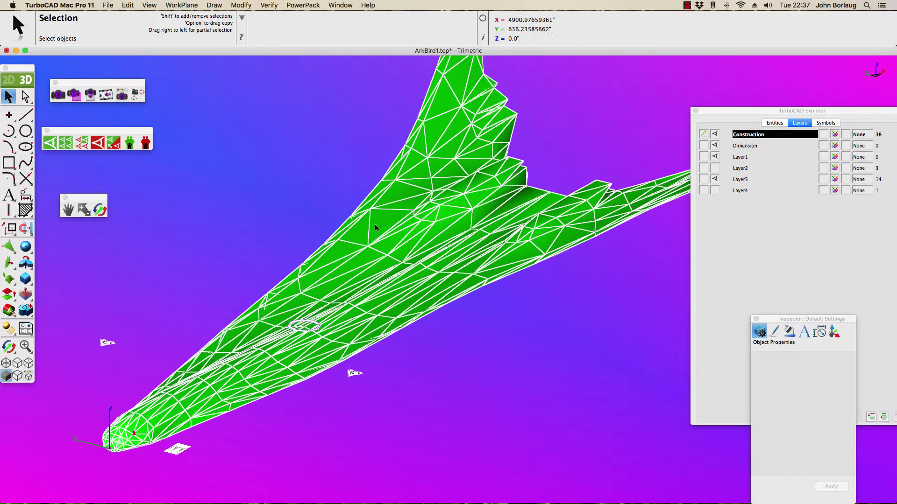
Orbit to a close-up of the nose and select the green Mesh_3357.
{"action": "left_click", "coordinate": [99, 210]}
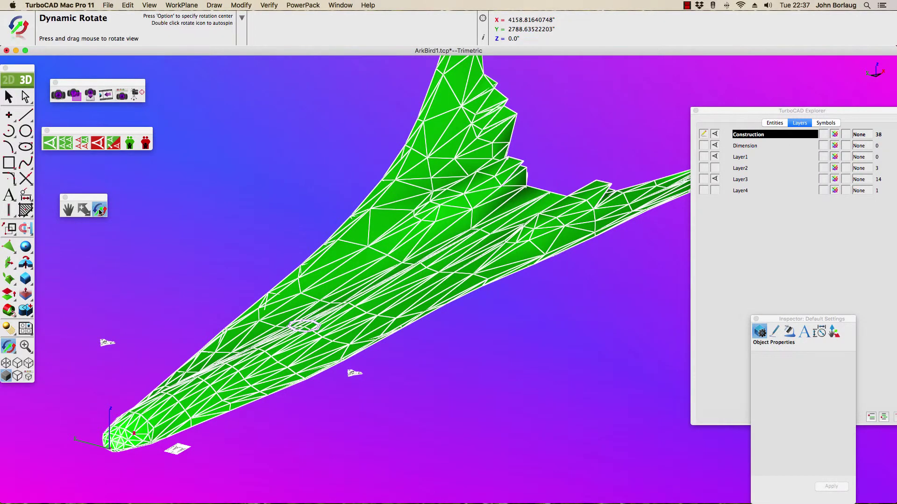
{"action": "mouse_move", "coordinate": [182, 419]}
{"action": "left_mouse_down"}
{"action": "mouse_move", "coordinate": [202, 410]}
{"action": "mouse_move", "coordinate": [275, 295]}
{"action": "mouse_move", "coordinate": [348, 324]}
{"action": "left_mouse_up"}
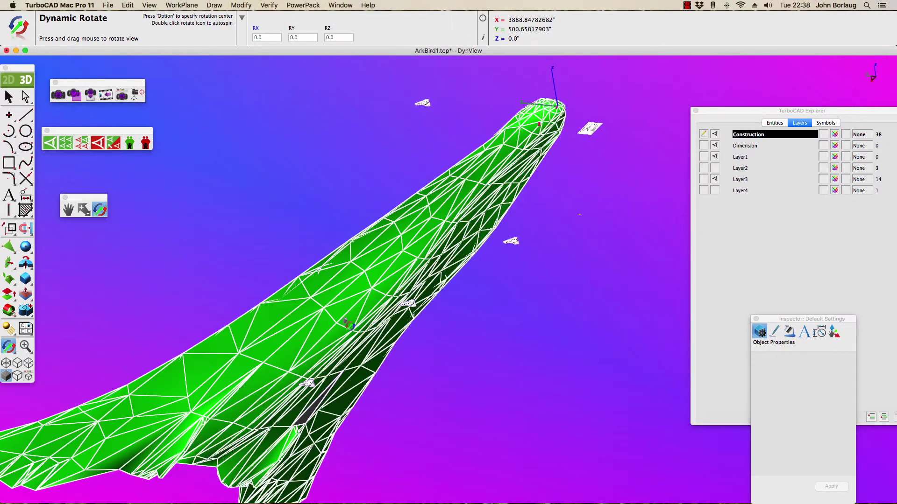
{"action": "mouse_move", "coordinate": [150, 410]}
{"action": "left_mouse_down"}
{"action": "mouse_move", "coordinate": [164, 371]}
{"action": "mouse_move", "coordinate": [166, 296]}
{"action": "mouse_move", "coordinate": [106, 448]}
{"action": "mouse_move", "coordinate": [123, 415]}
{"action": "mouse_move", "coordinate": [172, 366]}
{"action": "left_mouse_up"}
{"action": "left_click_drag", "start_coordinate": [206, 179], "coordinate": [192, 175]}
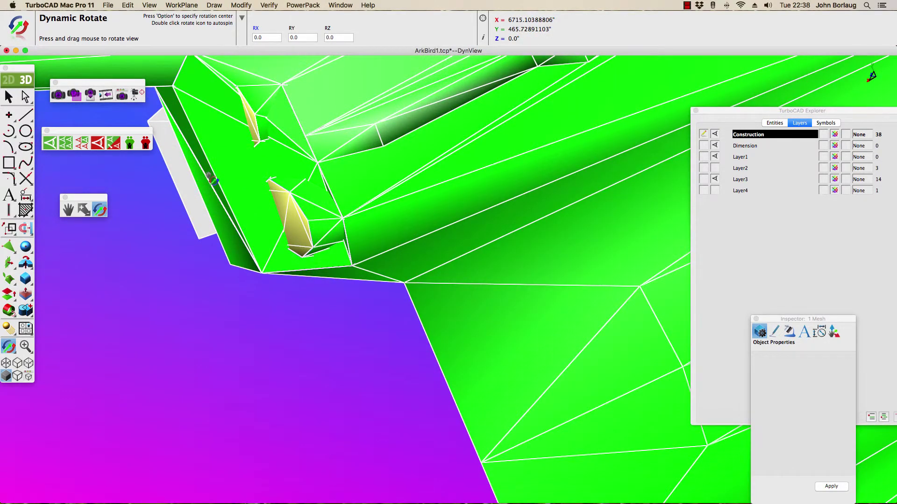
{"action": "key", "text": "Escape"}
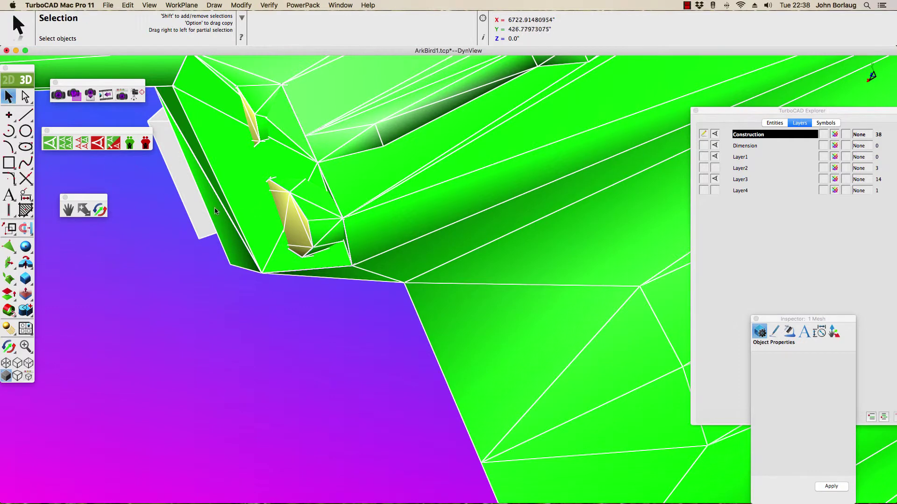
{"action": "left_click", "coordinate": [236, 201]}
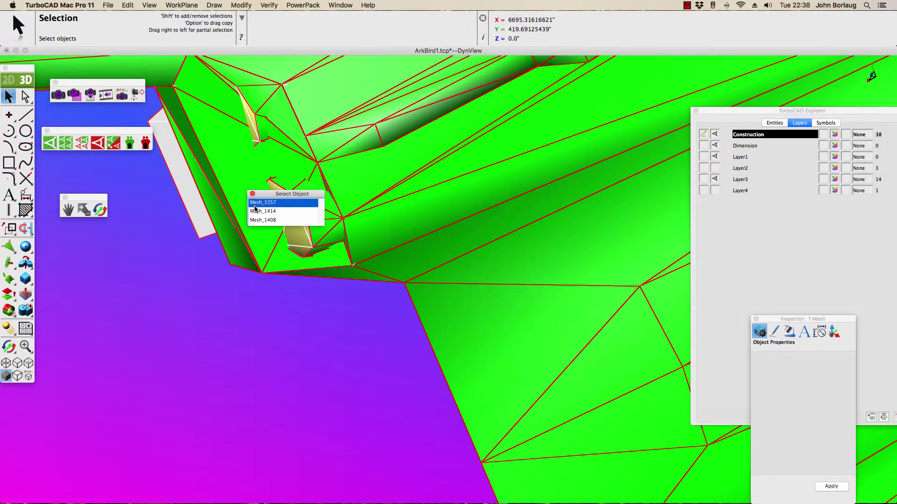
{"action": "left_click", "coordinate": [255, 204]}
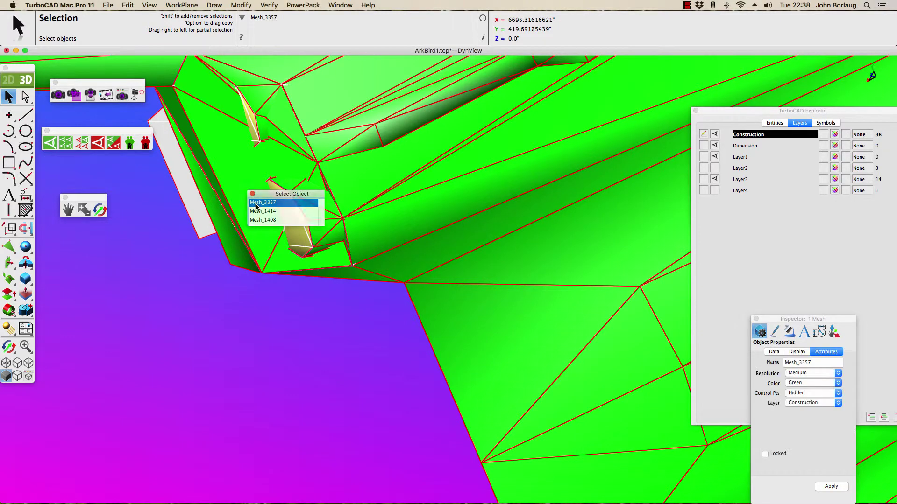
Hide the green Mesh_3357 to reveal the nose assemblies and grey sliver beneath.
{"action": "left_click", "coordinate": [98, 145]}
{"action": "scroll", "coordinate": [271, 210], "scroll_direction": "down", "scroll_amount": 2}
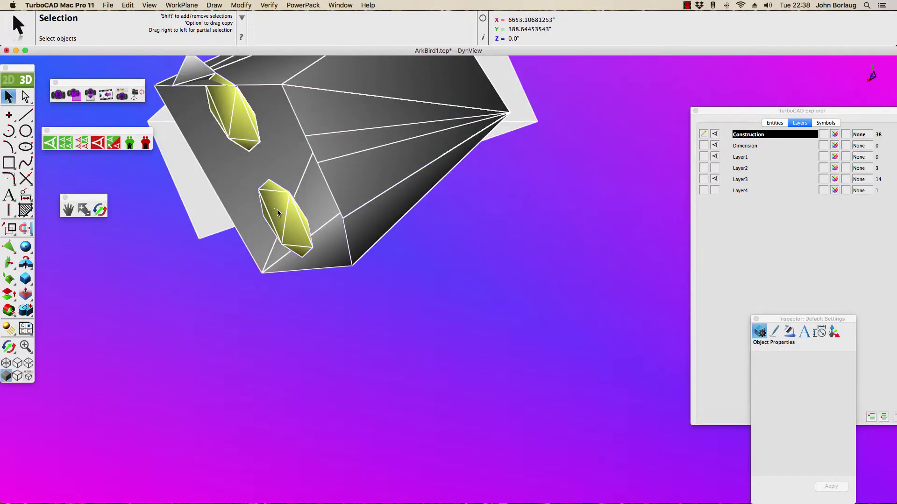
{"action": "scroll", "coordinate": [276, 211], "scroll_direction": "down", "scroll_amount": 2}
{"action": "scroll", "coordinate": [277, 213], "scroll_direction": "down", "scroll_amount": 2}
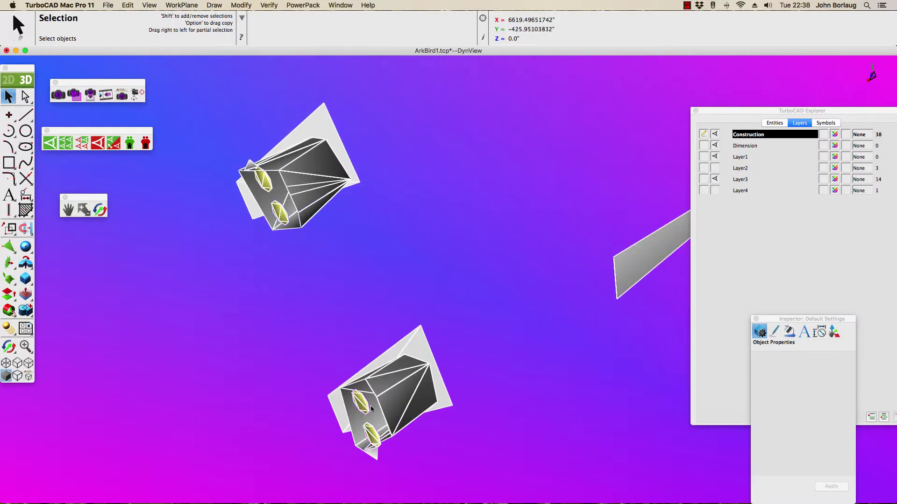
{"action": "scroll", "coordinate": [374, 439], "scroll_direction": "up", "scroll_amount": 1}
{"action": "scroll", "coordinate": [375, 441], "scroll_direction": "up", "scroll_amount": 3}
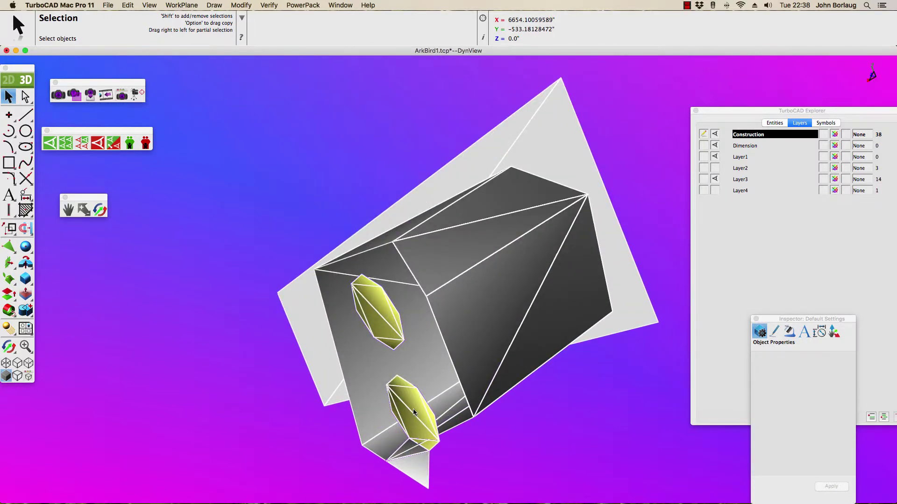
{"action": "scroll", "coordinate": [413, 408], "scroll_direction": "up", "scroll_amount": 4}
Zoom out and bring up the list of preset view orientations.
{"action": "scroll", "coordinate": [413, 408], "scroll_direction": "down", "scroll_amount": 2}
{"action": "scroll", "coordinate": [416, 397], "scroll_direction": "down", "scroll_amount": 3}
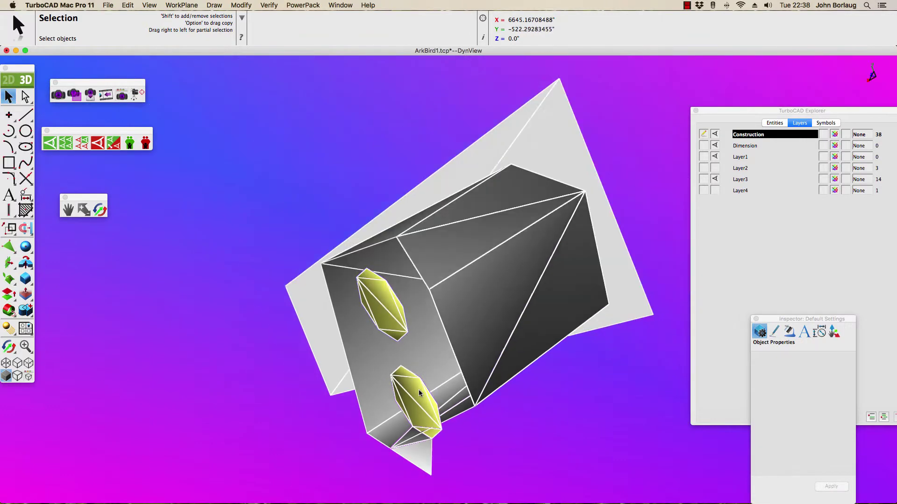
{"action": "scroll", "coordinate": [418, 389], "scroll_direction": "down", "scroll_amount": 1}
{"action": "scroll", "coordinate": [418, 390], "scroll_direction": "down", "scroll_amount": 2}
{"action": "scroll", "coordinate": [418, 390], "scroll_direction": "down", "scroll_amount": 2}
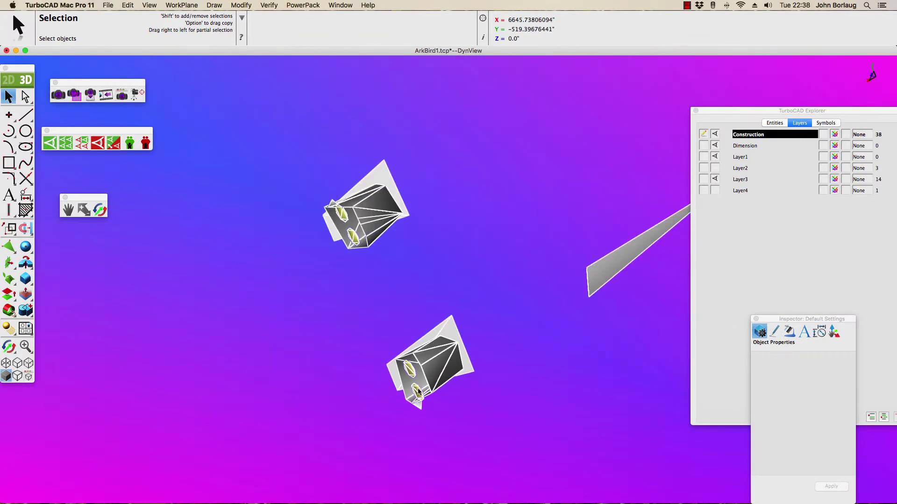
{"action": "scroll", "coordinate": [418, 390], "scroll_direction": "down", "scroll_amount": 1}
{"action": "scroll", "coordinate": [418, 391], "scroll_direction": "down", "scroll_amount": 1}
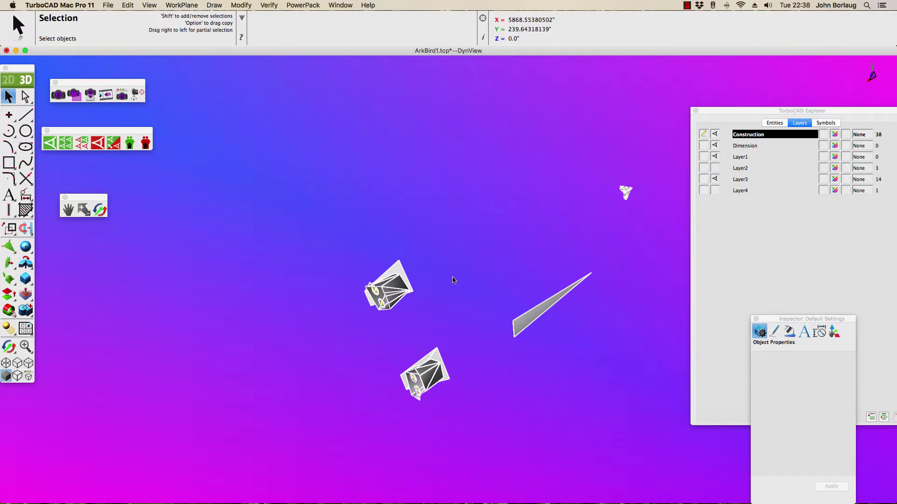
{"action": "left_click", "coordinate": [149, 6]}
Switch the drawing to Top view.
{"action": "left_click", "coordinate": [153, 48]}
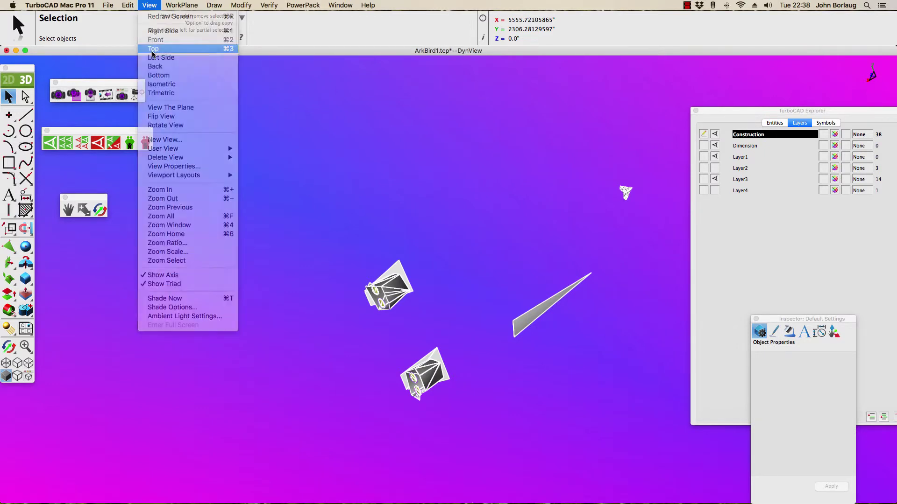
{"action": "scroll", "coordinate": [287, 221], "scroll_direction": "down", "scroll_amount": 5}
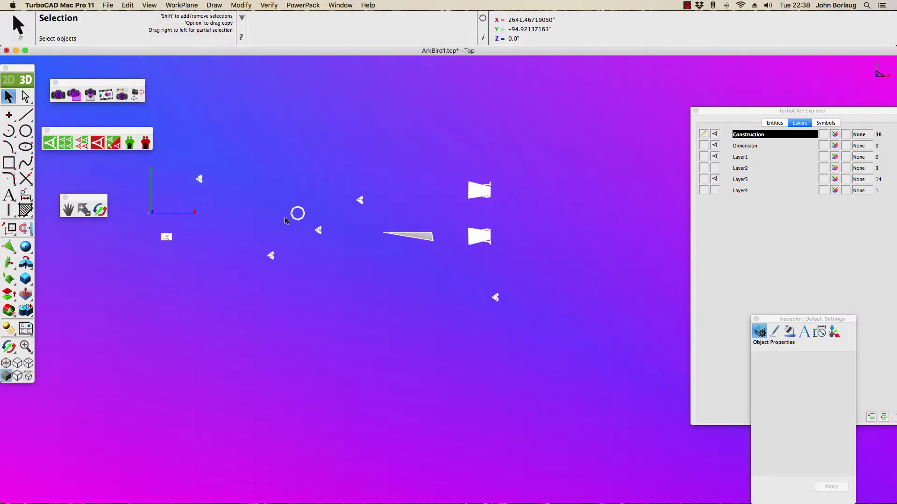
{"action": "scroll", "coordinate": [154, 245], "scroll_direction": "up", "scroll_amount": 8}
{"action": "scroll", "coordinate": [210, 236], "scroll_direction": "down", "scroll_amount": 3}
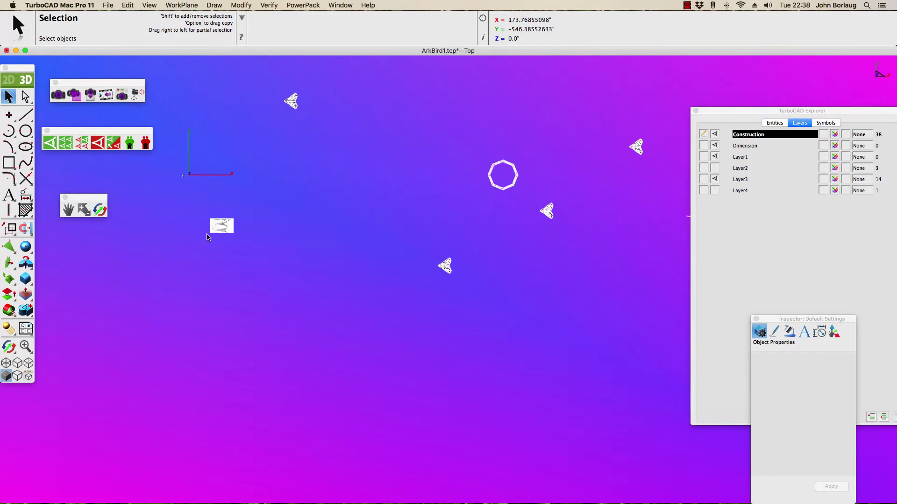
{"action": "scroll", "coordinate": [208, 237], "scroll_direction": "down", "scroll_amount": 3}
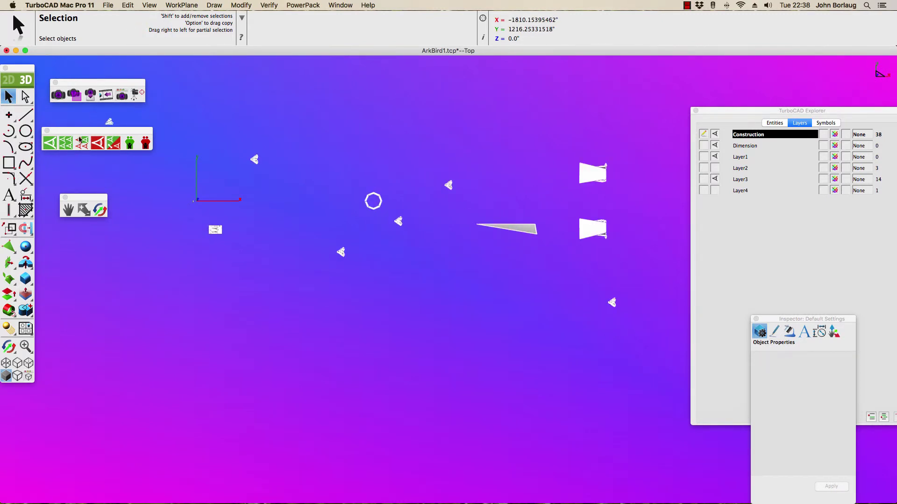
Show all hidden objects and zoom in on the grey-rimmed octagonal hole.
{"action": "left_click", "coordinate": [67, 146]}
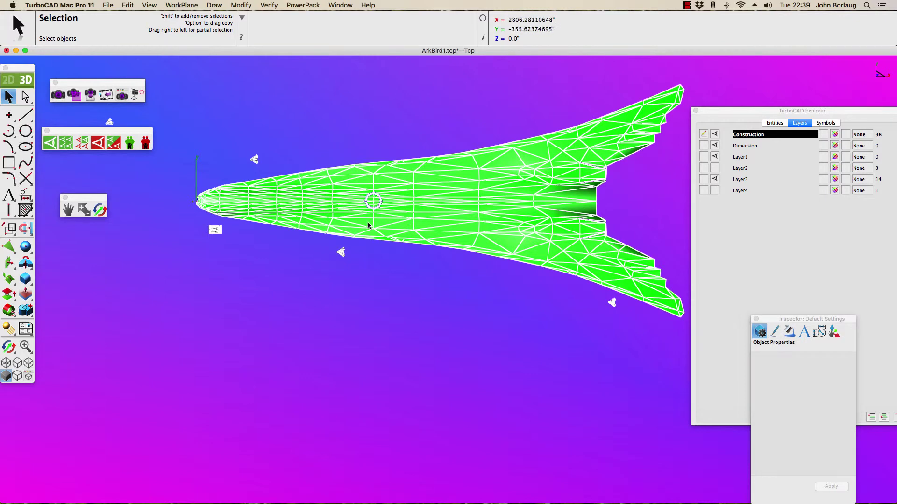
{"action": "scroll", "coordinate": [373, 202], "scroll_direction": "up", "scroll_amount": 5}
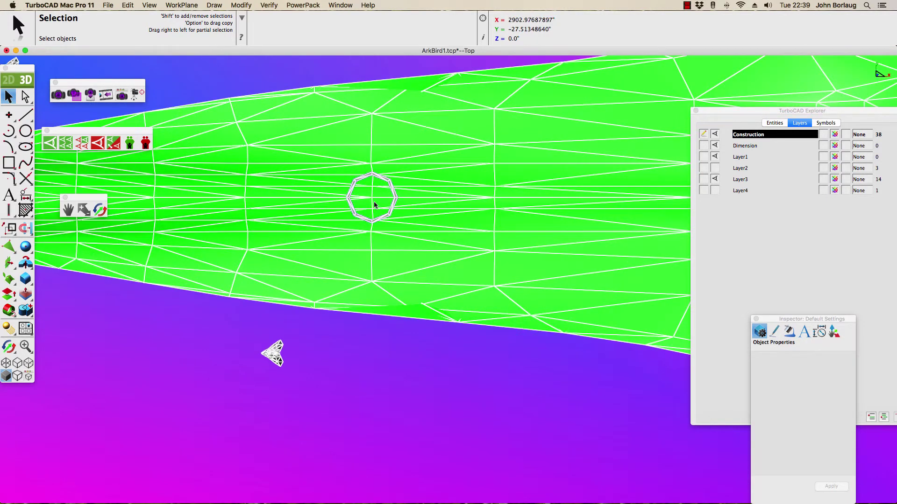
{"action": "scroll", "coordinate": [373, 201], "scroll_direction": "up", "scroll_amount": 3}
{"action": "scroll", "coordinate": [375, 200], "scroll_direction": "up", "scroll_amount": 2}
{"action": "scroll", "coordinate": [455, 207], "scroll_direction": "up", "scroll_amount": 1}
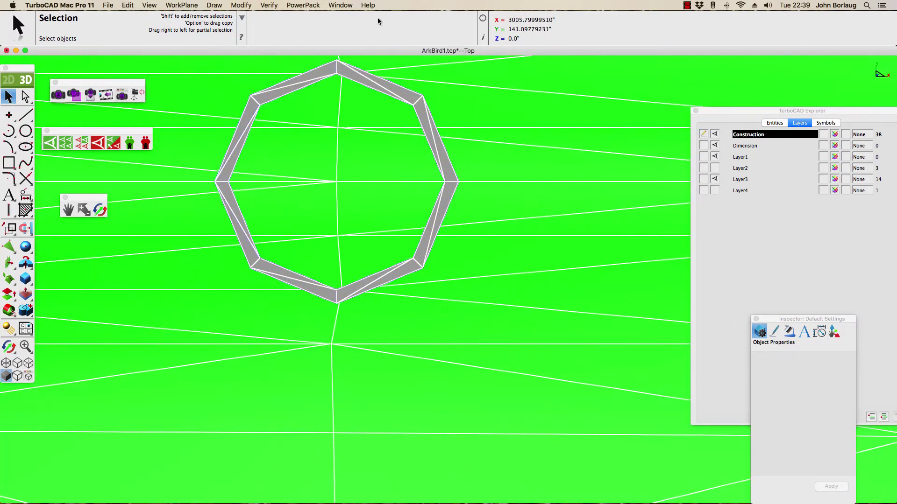
Combine the lower-right and upper-right ring pieces (Mesh_1419, Mesh_1410) into the green mesh.
{"action": "left_click", "coordinate": [301, 5]}
{"action": "mouse_move", "coordinate": [309, 25]}
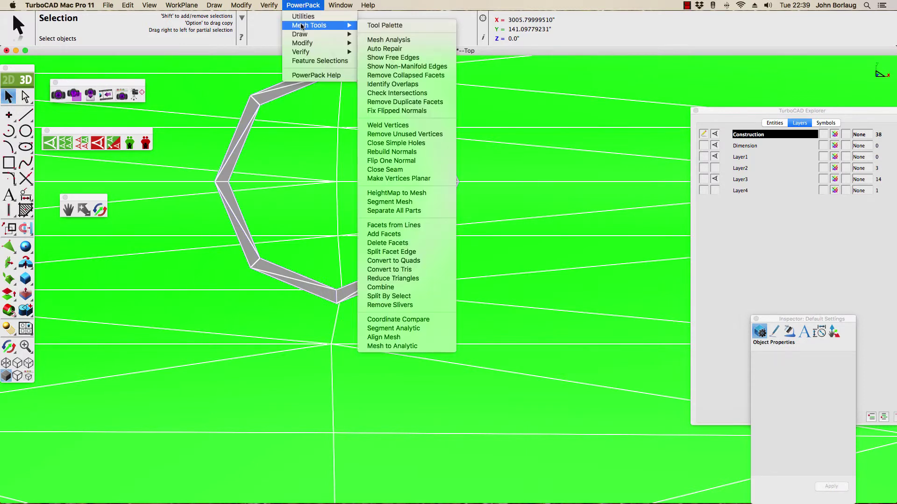
{"action": "left_click", "coordinate": [381, 287]}
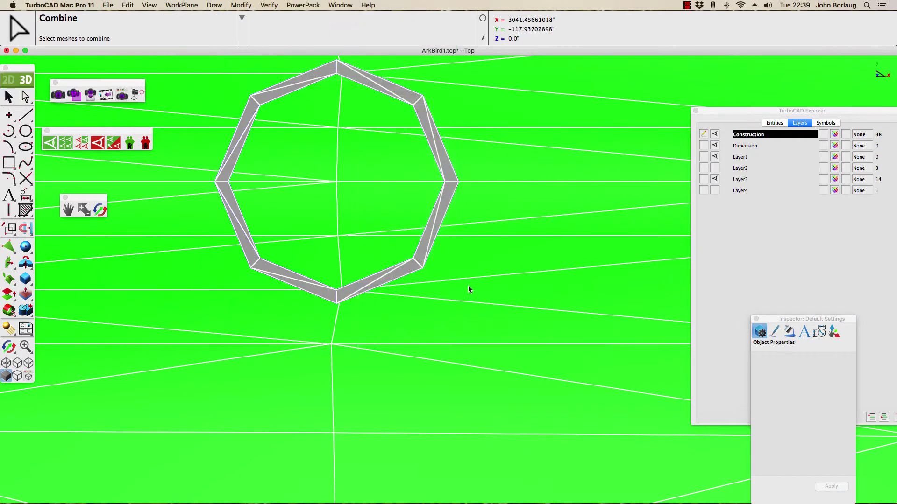
{"action": "left_click", "coordinate": [426, 255]}
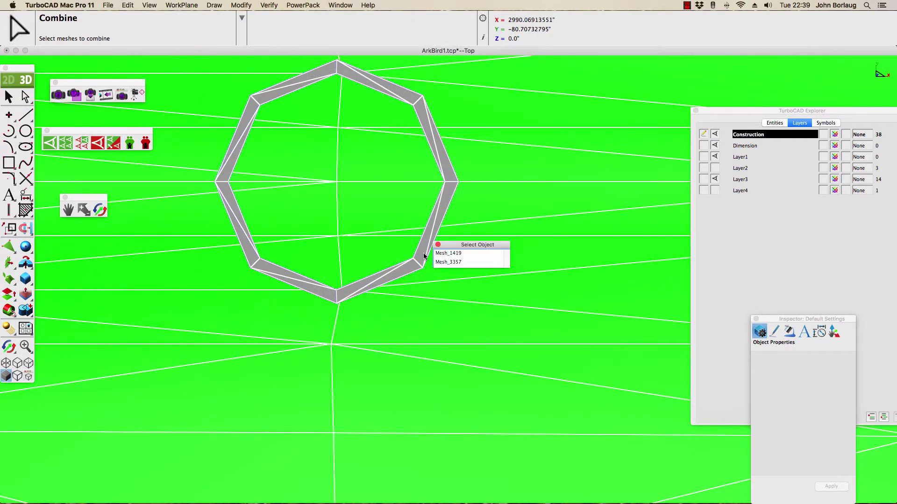
{"action": "left_click", "coordinate": [435, 254]}
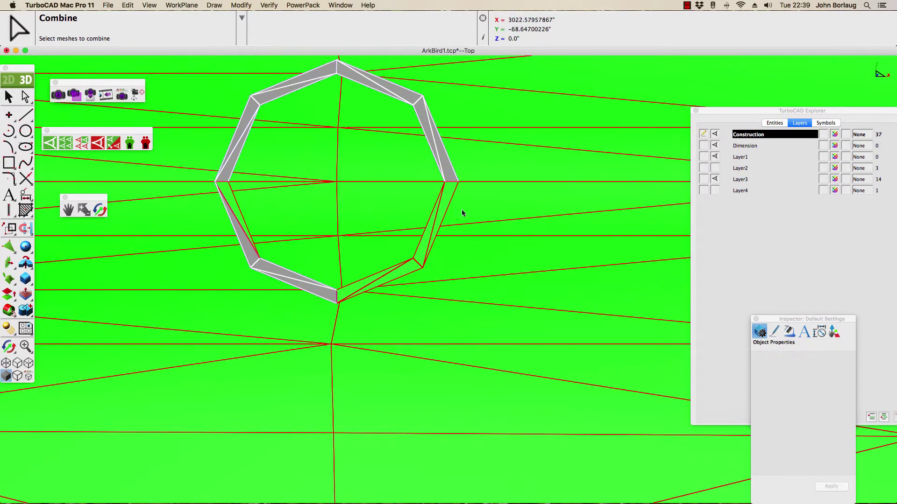
{"action": "left_click", "coordinate": [447, 165]}
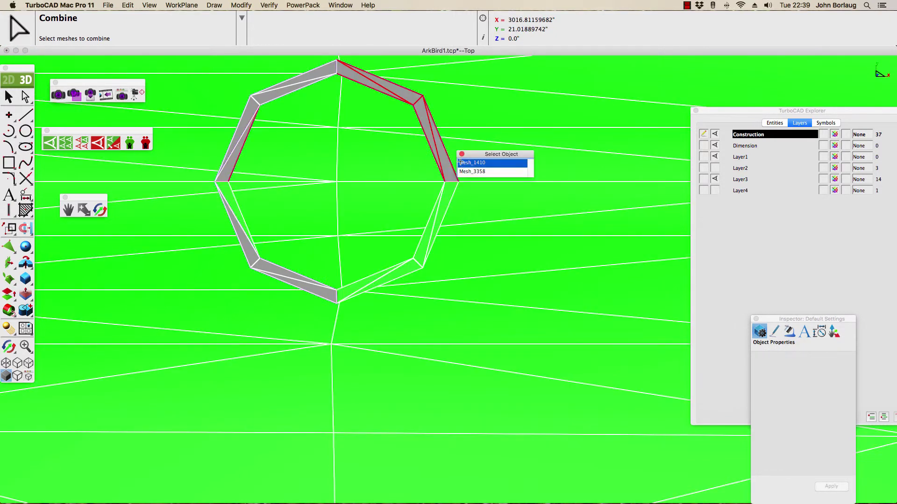
{"action": "left_click", "coordinate": [461, 168]}
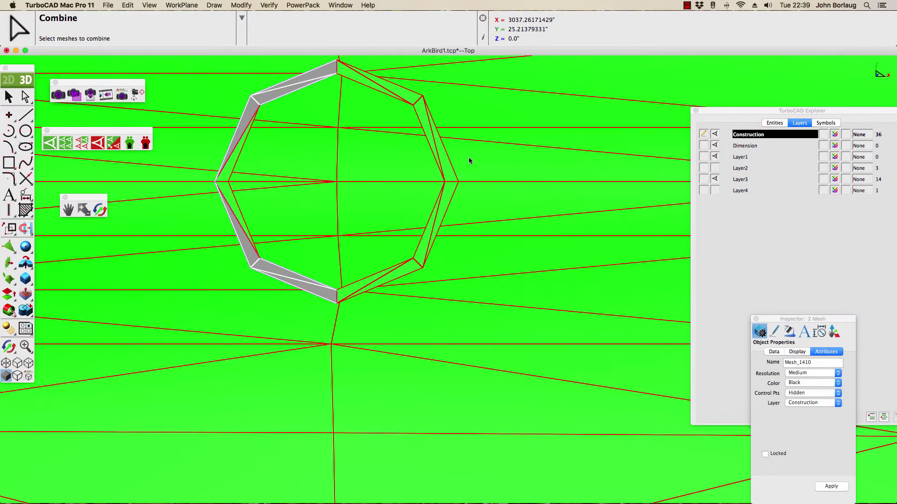
Merge the upper-left and lower-left ring pieces (Mesh_1414, Mesh_1423) into the mesh as well.
{"action": "left_click", "coordinate": [300, 85]}
{"action": "left_click", "coordinate": [327, 84]}
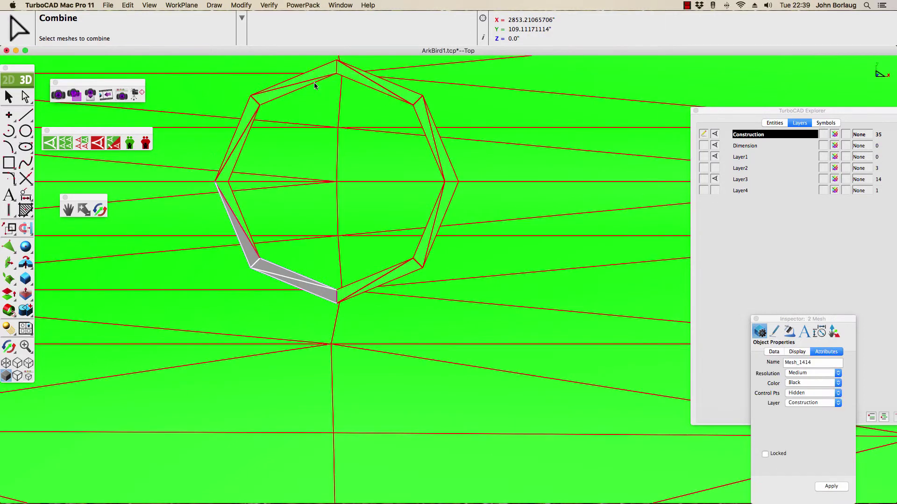
{"action": "left_click", "coordinate": [275, 189]}
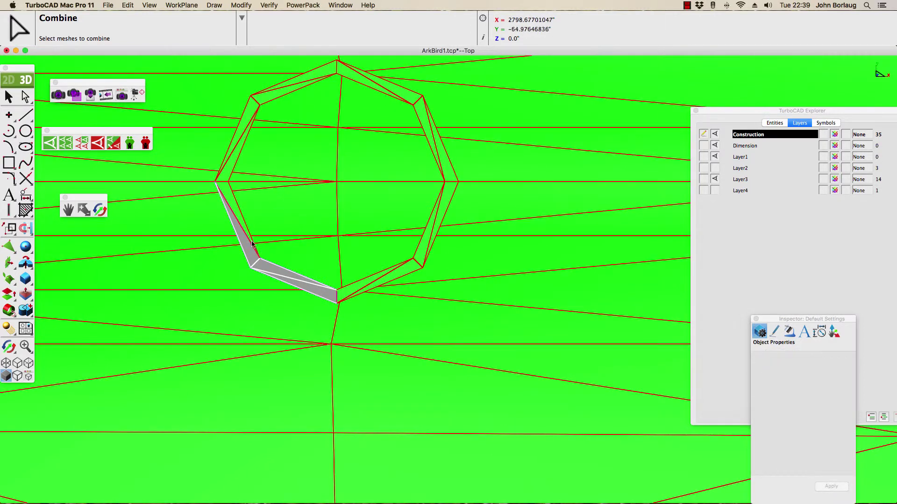
{"action": "left_click", "coordinate": [248, 254]}
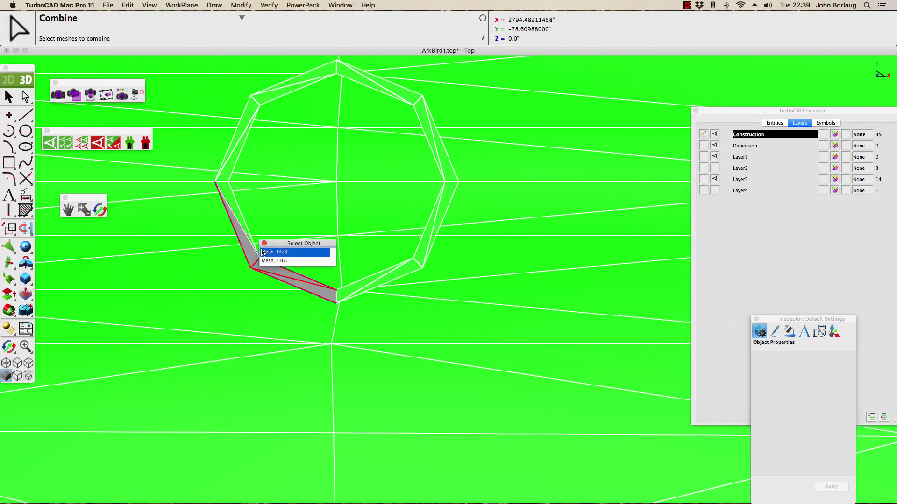
{"action": "left_click", "coordinate": [260, 253]}
{"action": "left_click", "coordinate": [25, 115]}
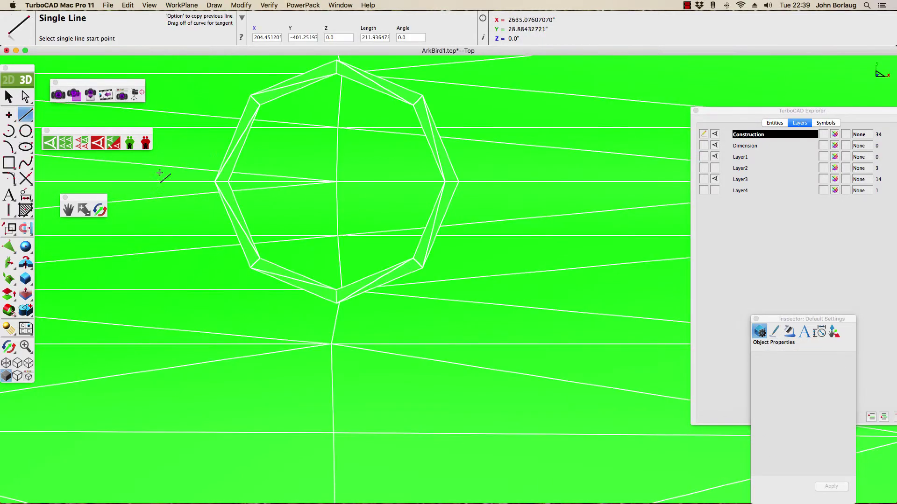
Draw a 243.28-long line from the ring's left vertex to its right vertex.
{"action": "left_click", "coordinate": [230, 181]}
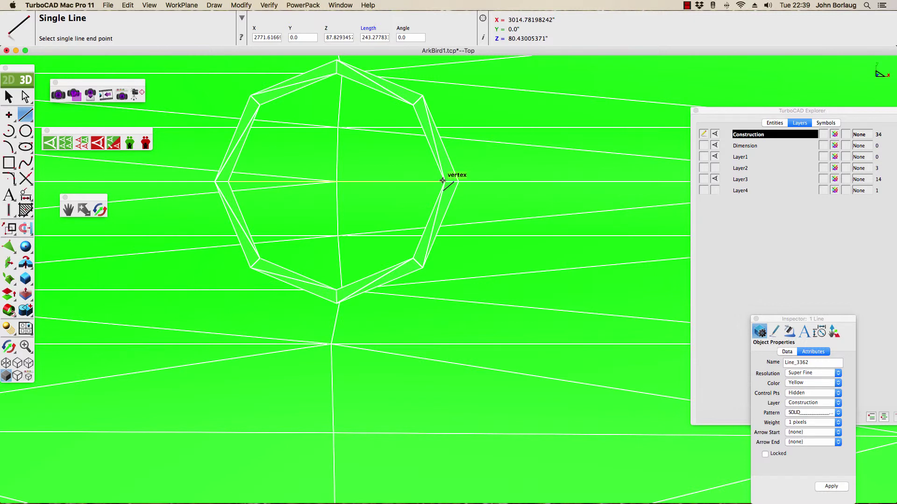
{"action": "left_click", "coordinate": [442, 180]}
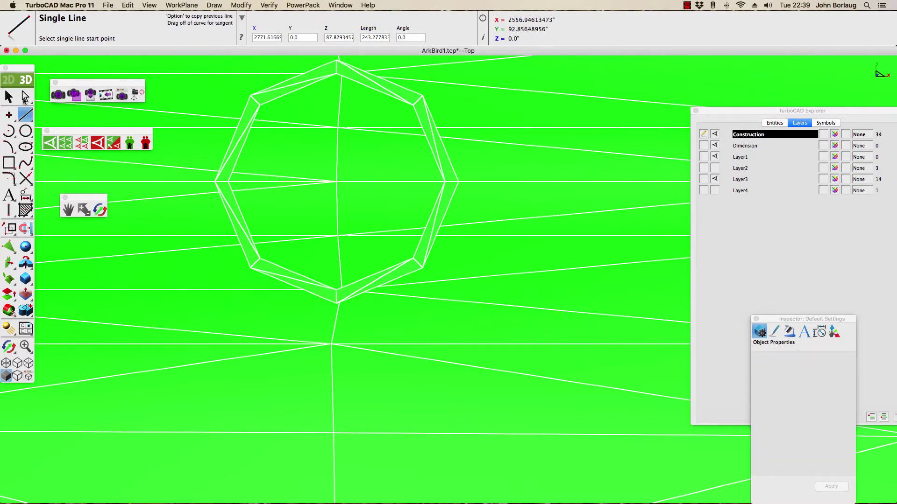
{"action": "left_click", "coordinate": [7, 97]}
Zoom out to the whole mesh, then zoom in on the ARKBIRD JDX ELECTROSPHERE 2.0 reference sheet.
{"action": "scroll", "coordinate": [261, 203], "scroll_direction": "down", "scroll_amount": 5}
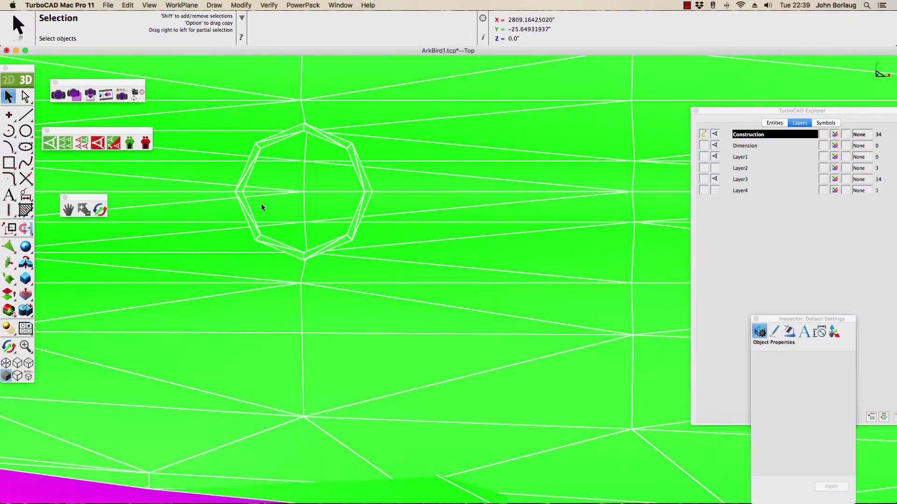
{"action": "scroll", "coordinate": [261, 204], "scroll_direction": "down", "scroll_amount": 3}
{"action": "scroll", "coordinate": [262, 202], "scroll_direction": "down", "scroll_amount": 2}
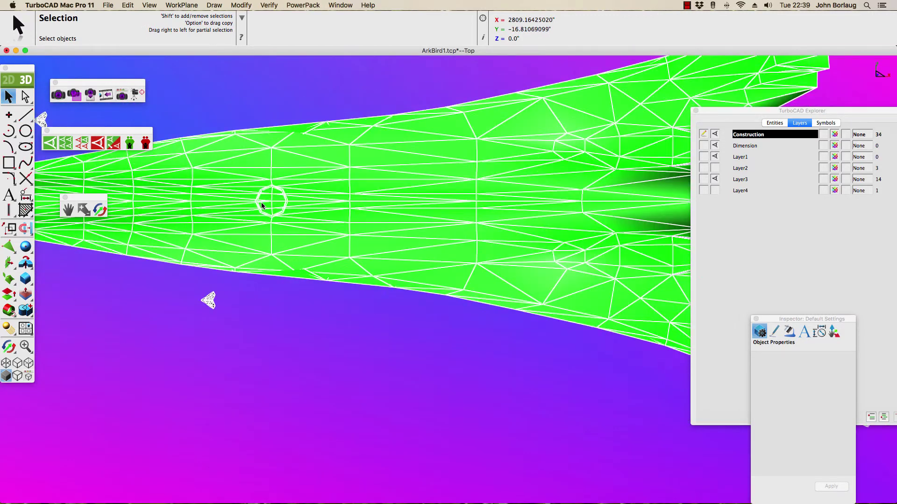
{"action": "scroll", "coordinate": [262, 202], "scroll_direction": "down", "scroll_amount": 3}
{"action": "scroll", "coordinate": [261, 203], "scroll_direction": "down", "scroll_amount": 1}
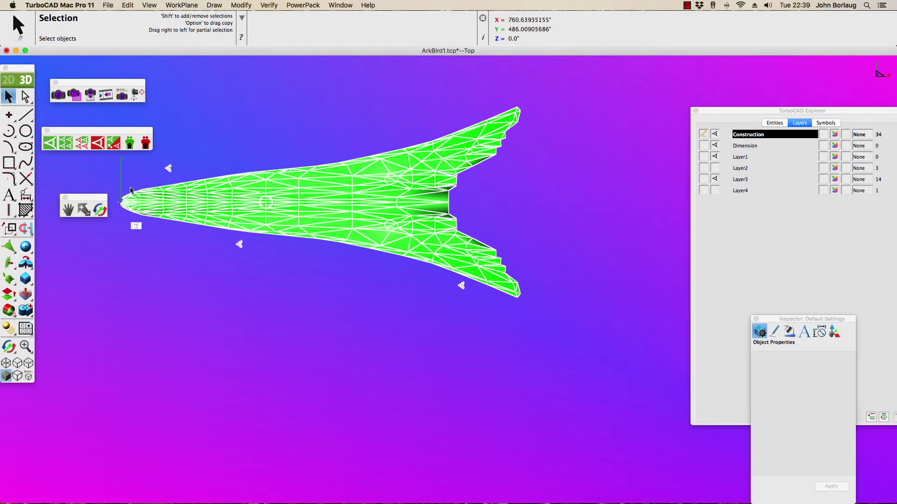
{"action": "scroll", "coordinate": [125, 225], "scroll_direction": "up", "scroll_amount": 3}
{"action": "scroll", "coordinate": [125, 225], "scroll_direction": "up", "scroll_amount": 3}
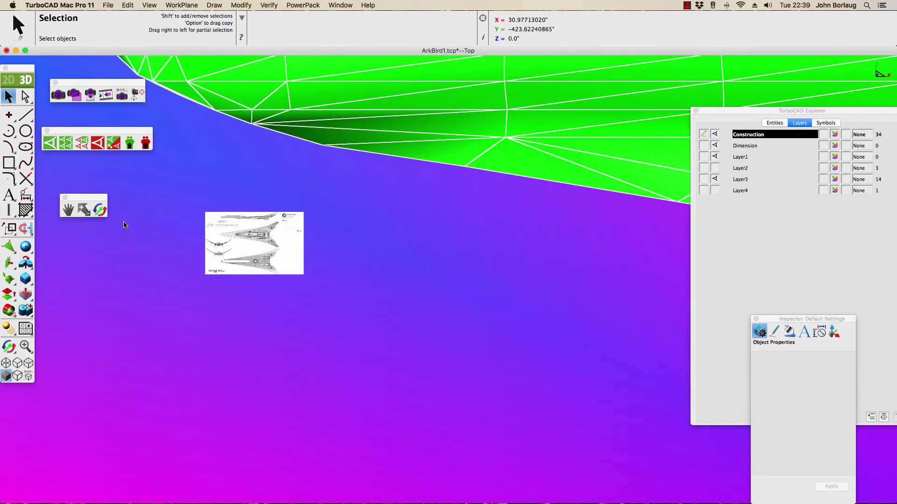
{"action": "scroll", "coordinate": [150, 212], "scroll_direction": "up", "scroll_amount": 2}
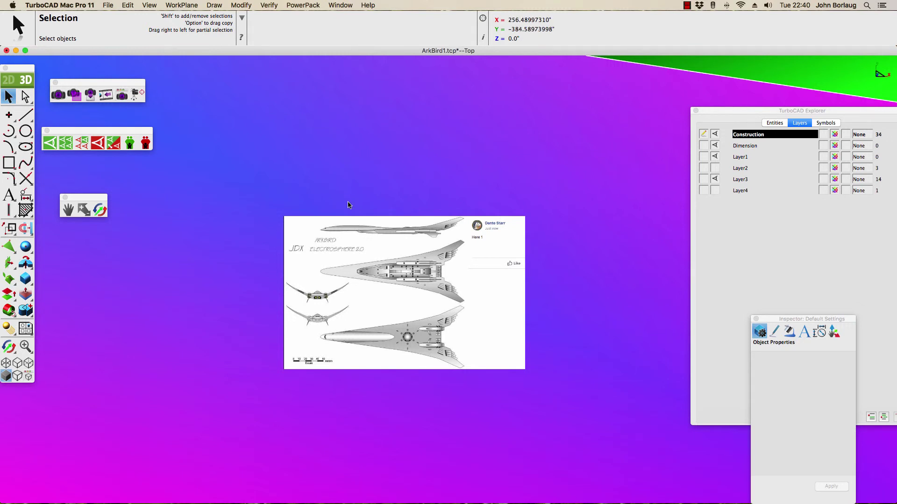
{"action": "scroll", "coordinate": [479, 240], "scroll_direction": "up", "scroll_amount": 3}
{"action": "scroll", "coordinate": [478, 239], "scroll_direction": "up", "scroll_amount": 1}
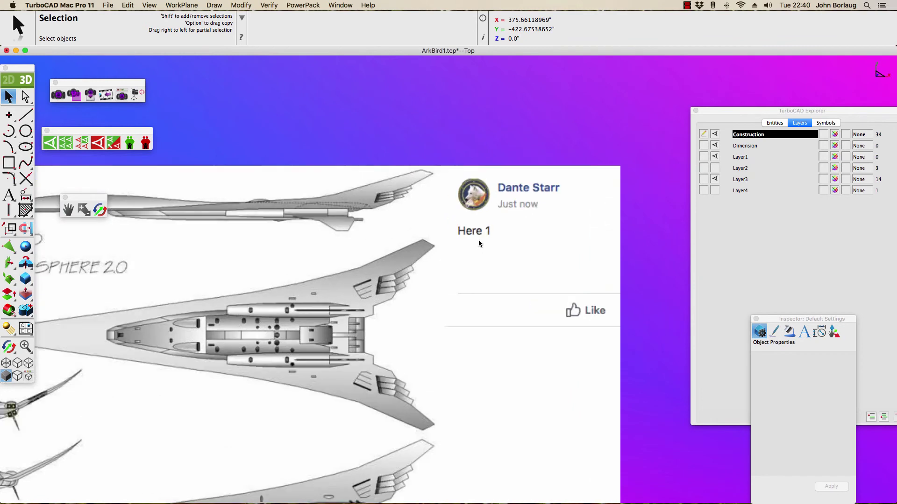
{"action": "scroll", "coordinate": [479, 239], "scroll_direction": "down", "scroll_amount": 1}
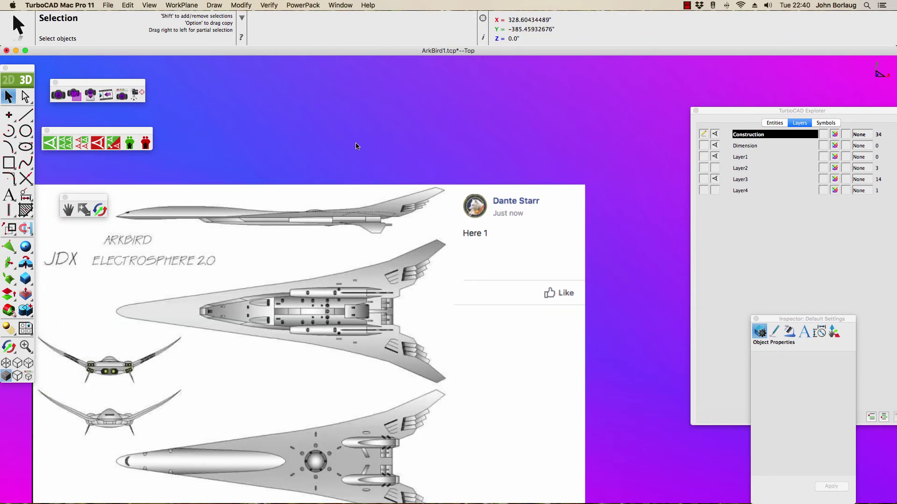